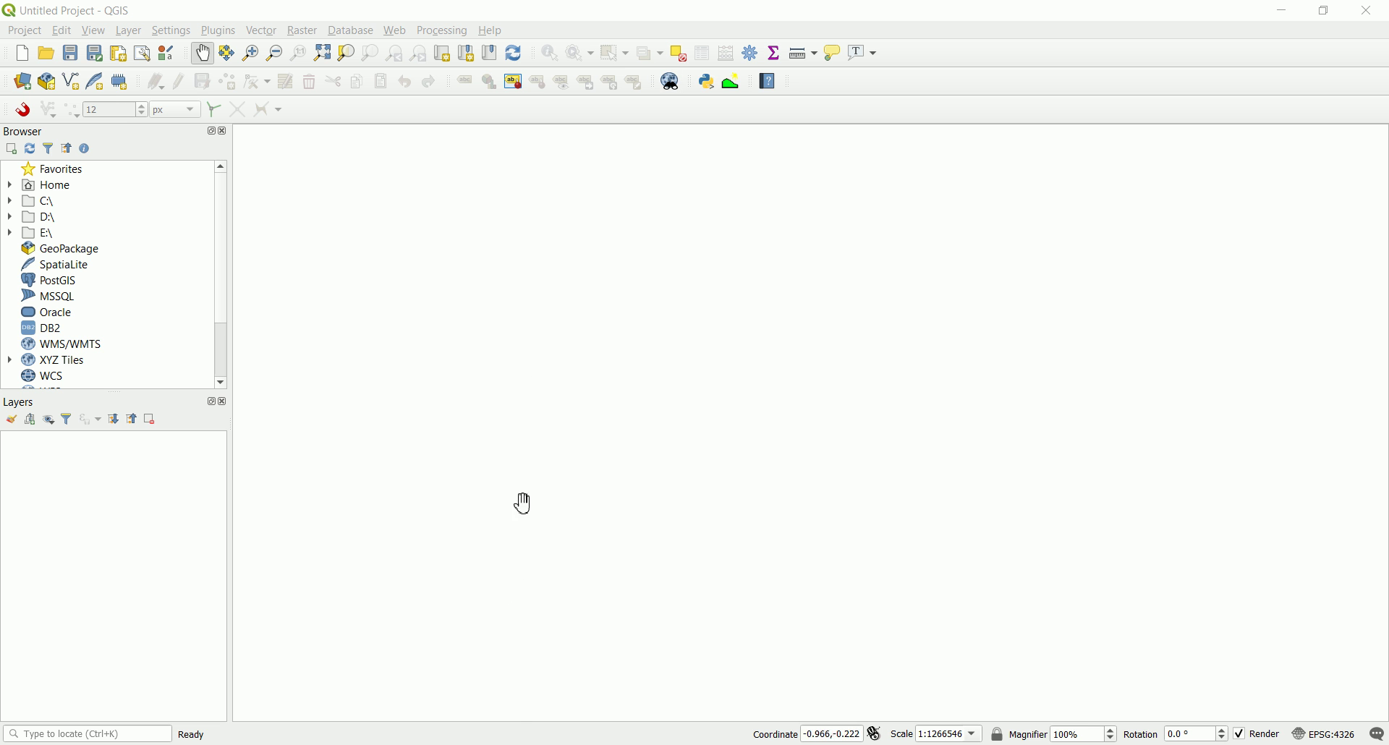
Step: Switch to the web browser, view the Wikipedia article on the United States Geological Survey, and return to EarthExplorer
{"action": "mouse_move", "coordinate": [557, 742]}
{"action": "left_click", "coordinate": [557, 673]}
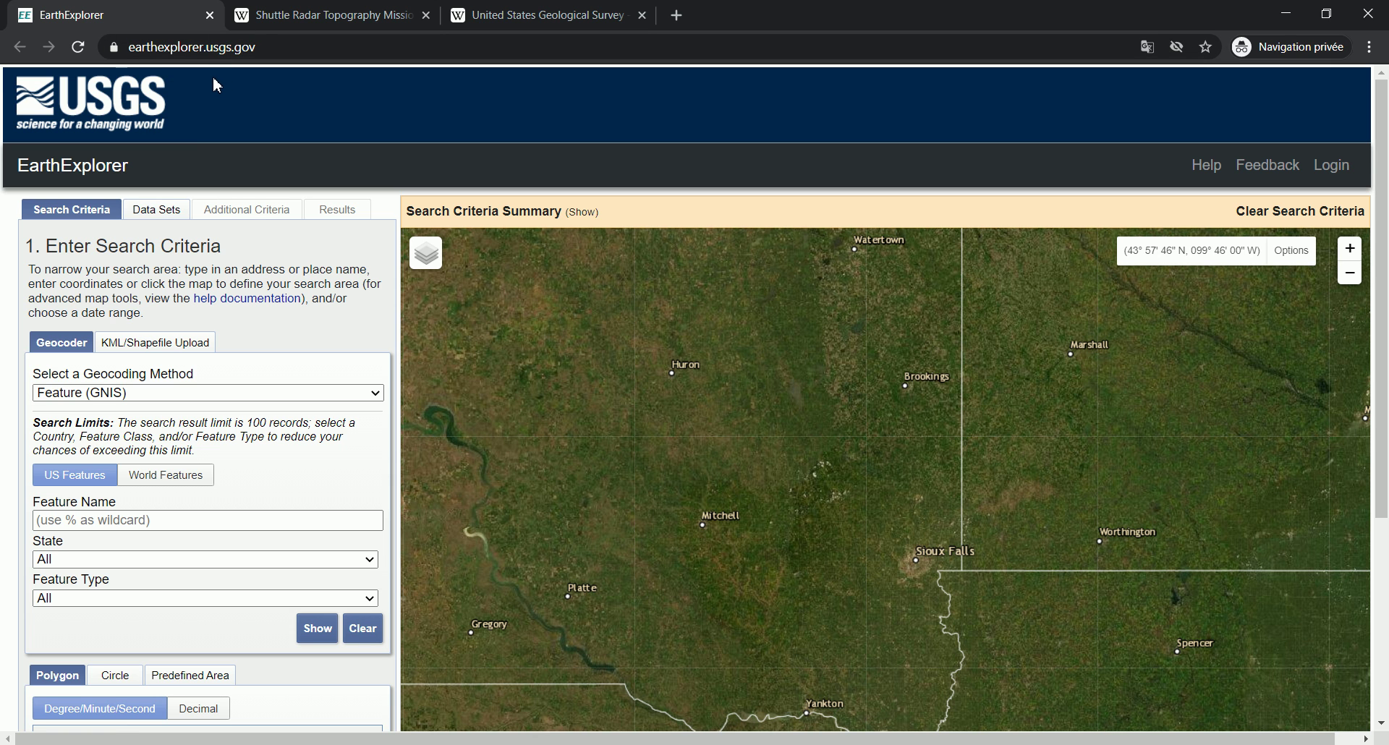
{"action": "left_click", "coordinate": [525, 9]}
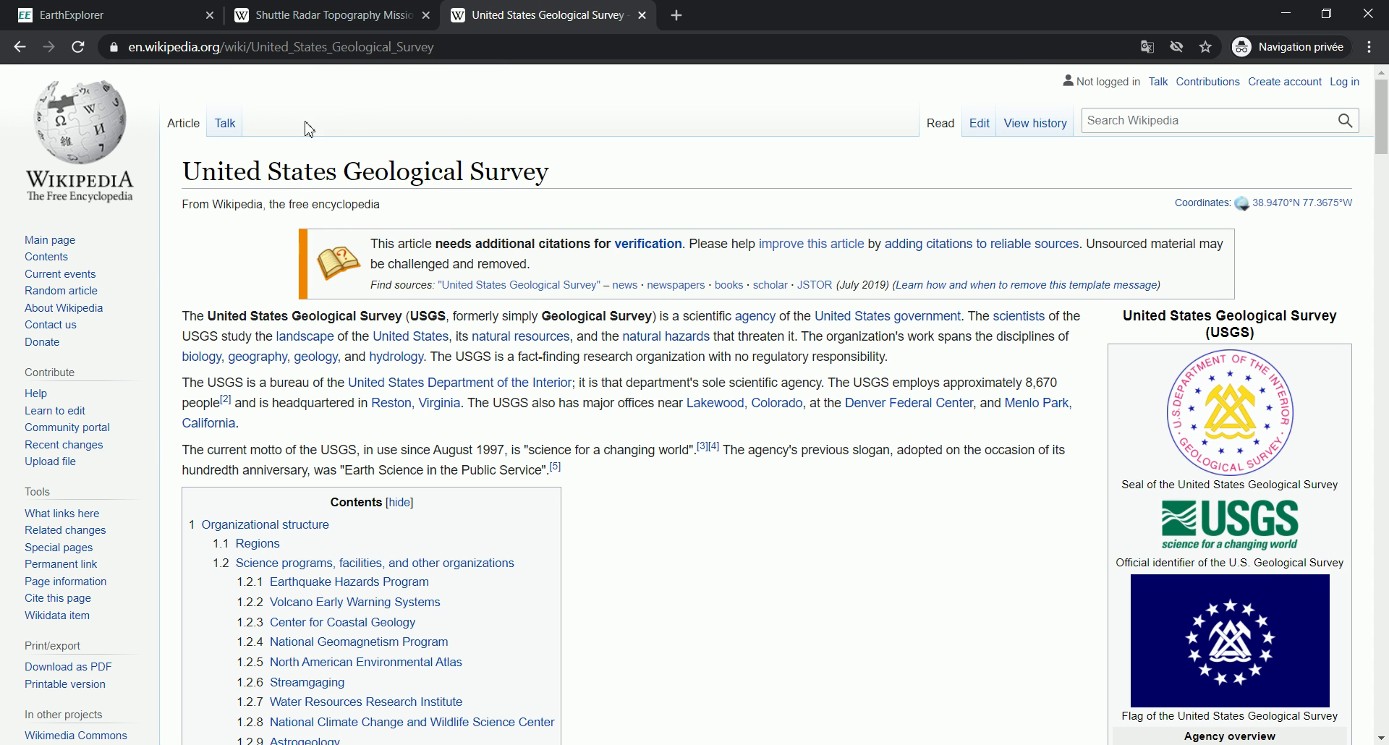
{"action": "left_click", "coordinate": [137, 14]}
Step: Examine the map's worldwide coverage, from North America across the Atlantic to Europe
{"action": "scroll", "coordinate": [742, 480], "scroll_direction": "up", "scroll_amount": 2}
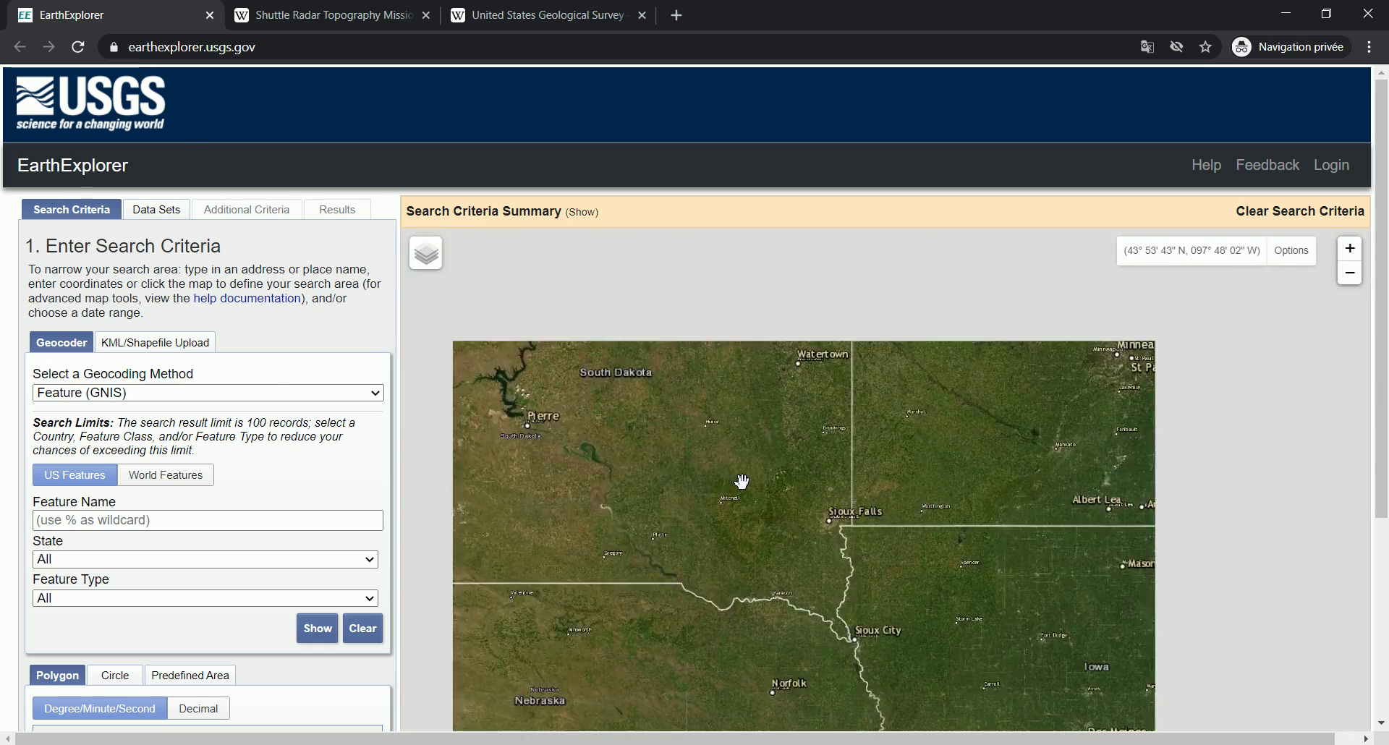
{"action": "scroll", "coordinate": [730, 519], "scroll_direction": "down", "scroll_amount": 3}
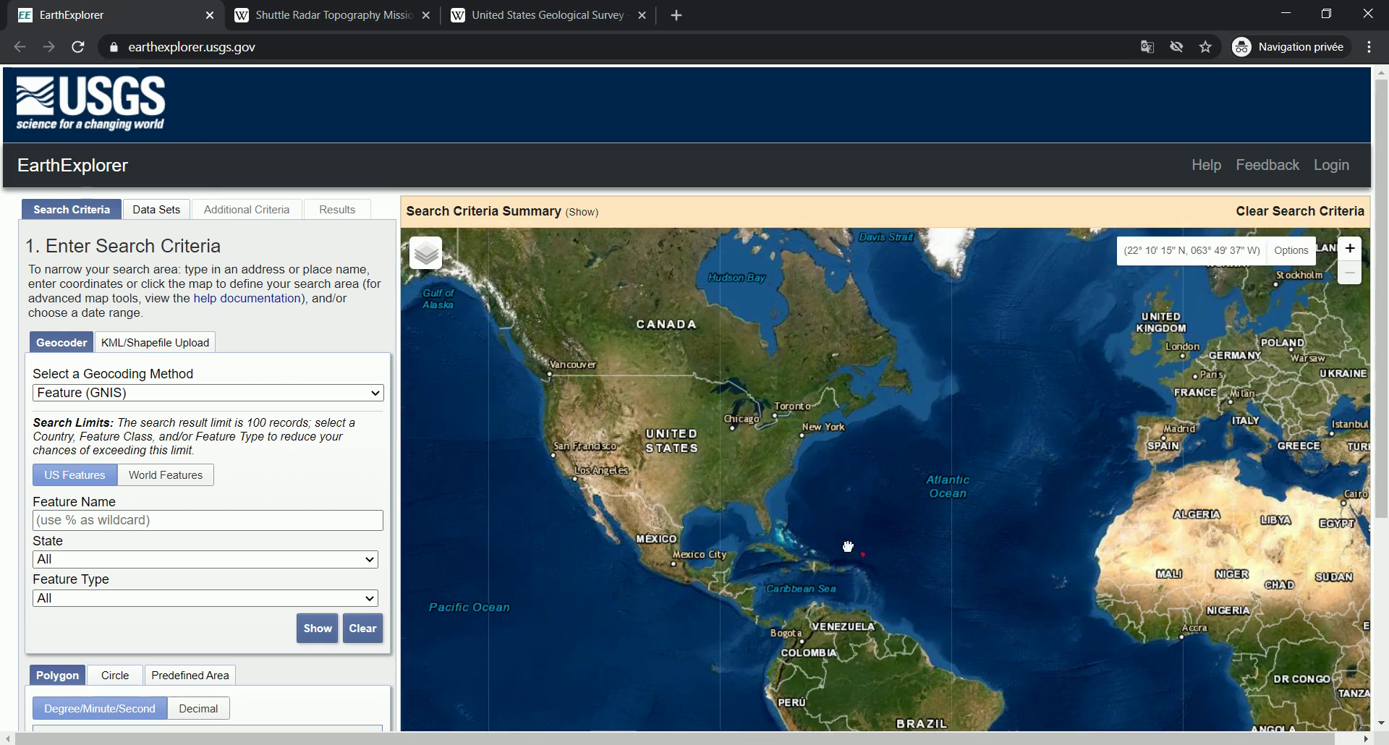
{"action": "left_click_drag", "start_coordinate": [847, 546], "coordinate": [731, 483]}
{"action": "left_click_drag", "start_coordinate": [1085, 470], "coordinate": [941, 449]}
{"action": "left_click_drag", "start_coordinate": [1059, 442], "coordinate": [1203, 470]}
{"action": "left_click_drag", "start_coordinate": [723, 463], "coordinate": [832, 506]}
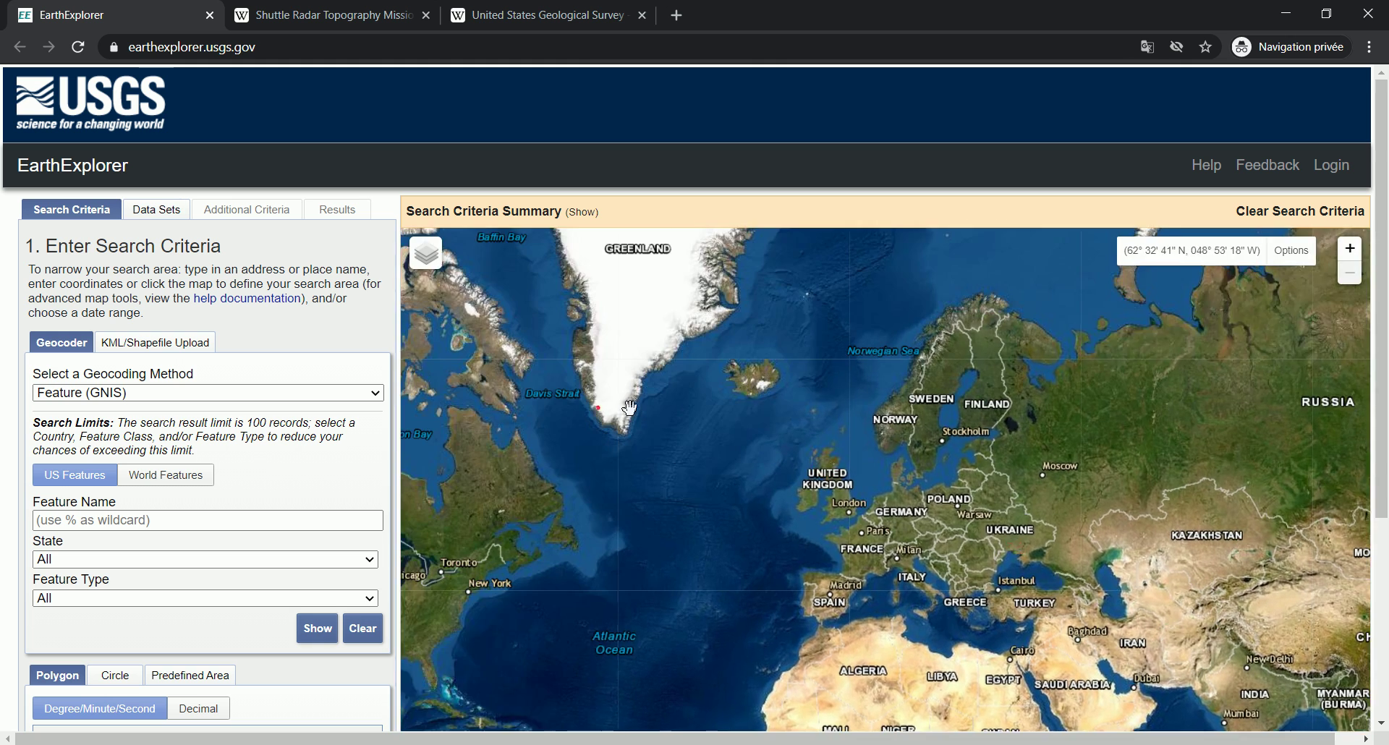
{"action": "left_click_drag", "start_coordinate": [651, 478], "coordinate": [760, 520]}
{"action": "left_click_drag", "start_coordinate": [586, 532], "coordinate": [798, 356]}
{"action": "left_click_drag", "start_coordinate": [851, 463], "coordinate": [727, 372]}
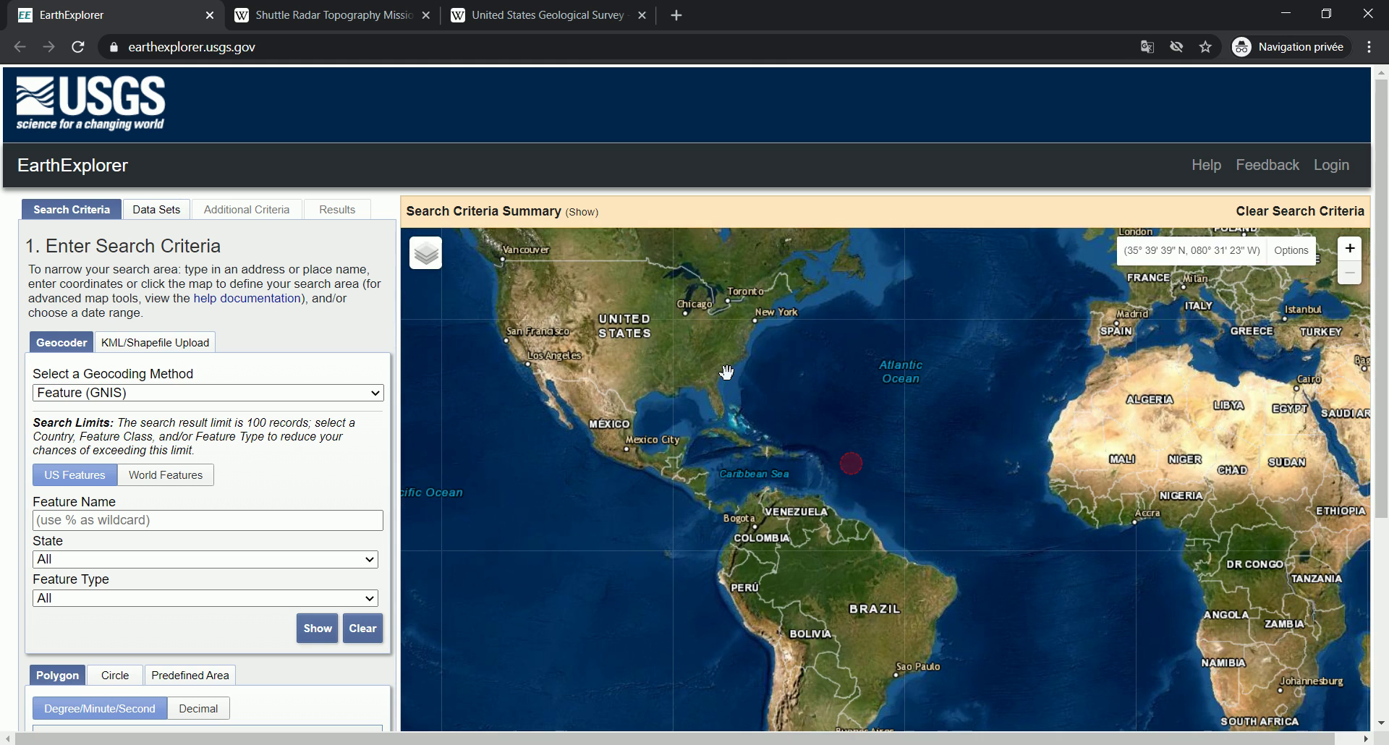
{"action": "mouse_move", "coordinate": [1076, 495]}
{"action": "left_mouse_down"}
{"action": "mouse_move", "coordinate": [1001, 427]}
{"action": "mouse_move", "coordinate": [831, 482]}
{"action": "left_mouse_up"}
{"action": "left_click_drag", "start_coordinate": [723, 477], "coordinate": [922, 444]}
Step: Outline a four-corner search polygon over Colorado, spanning about 37°41' to 40°19' N and 104°14' to 108°11' W
{"action": "scroll", "coordinate": [620, 449], "scroll_direction": "up", "scroll_amount": 3}
{"action": "scroll", "coordinate": [639, 431], "scroll_direction": "up", "scroll_amount": 2}
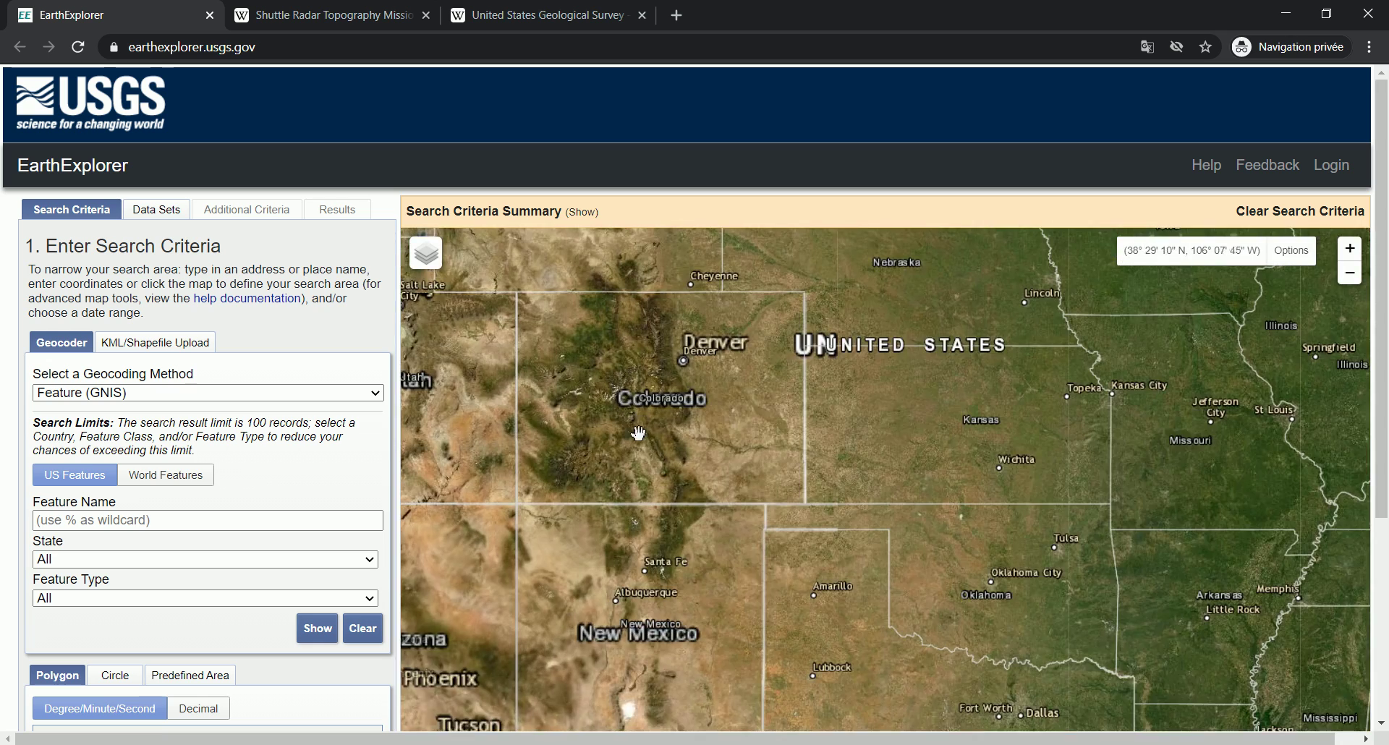
{"action": "scroll", "coordinate": [662, 432], "scroll_direction": "up", "scroll_amount": 2}
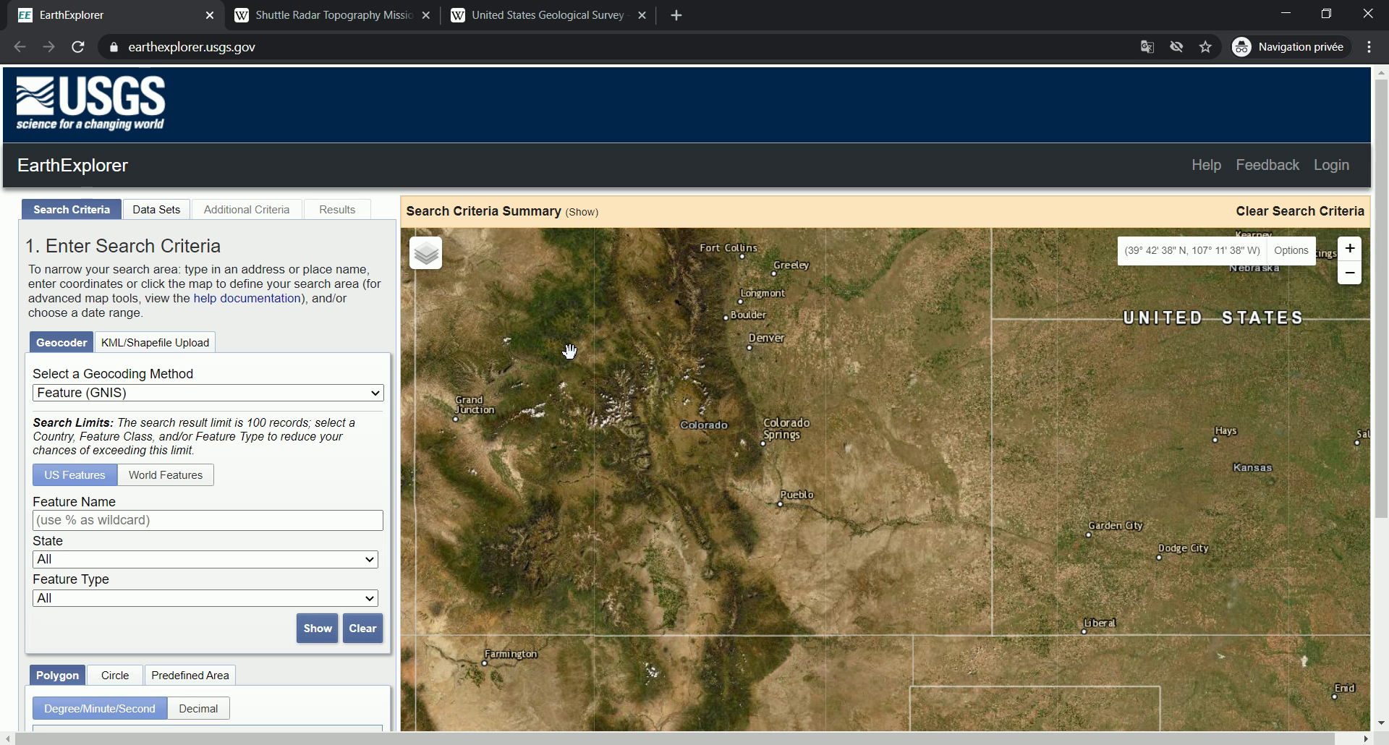
{"action": "left_click_drag", "start_coordinate": [644, 391], "coordinate": [595, 556]}
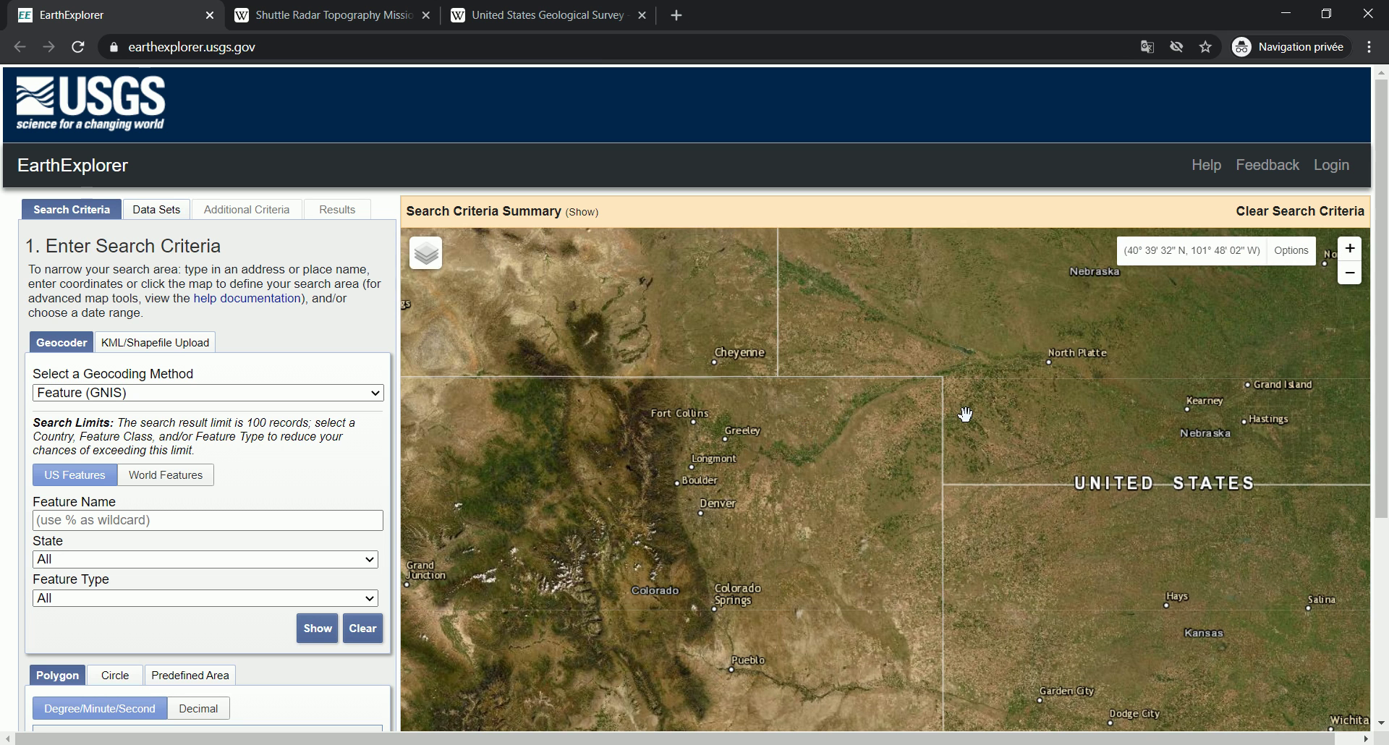
{"action": "left_click_drag", "start_coordinate": [961, 412], "coordinate": [743, 335]}
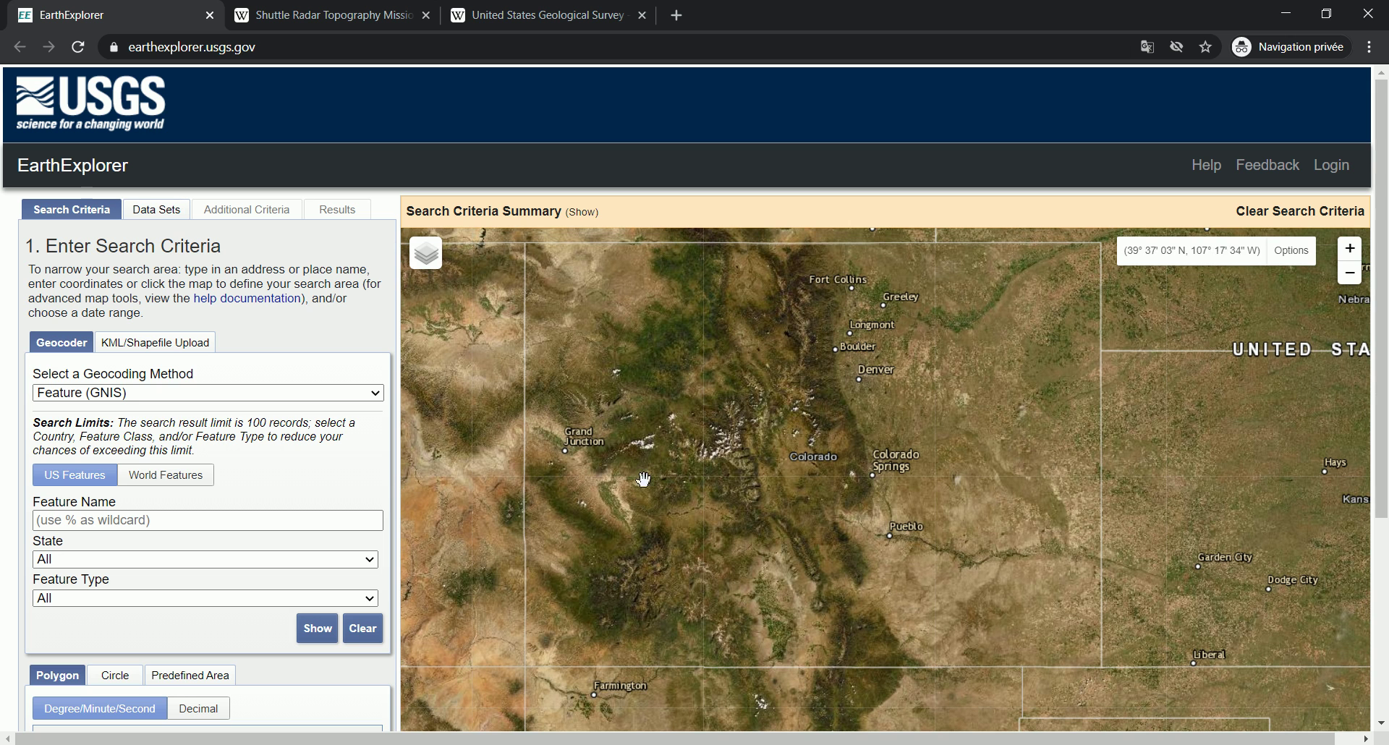
{"action": "left_click", "coordinate": [605, 307]}
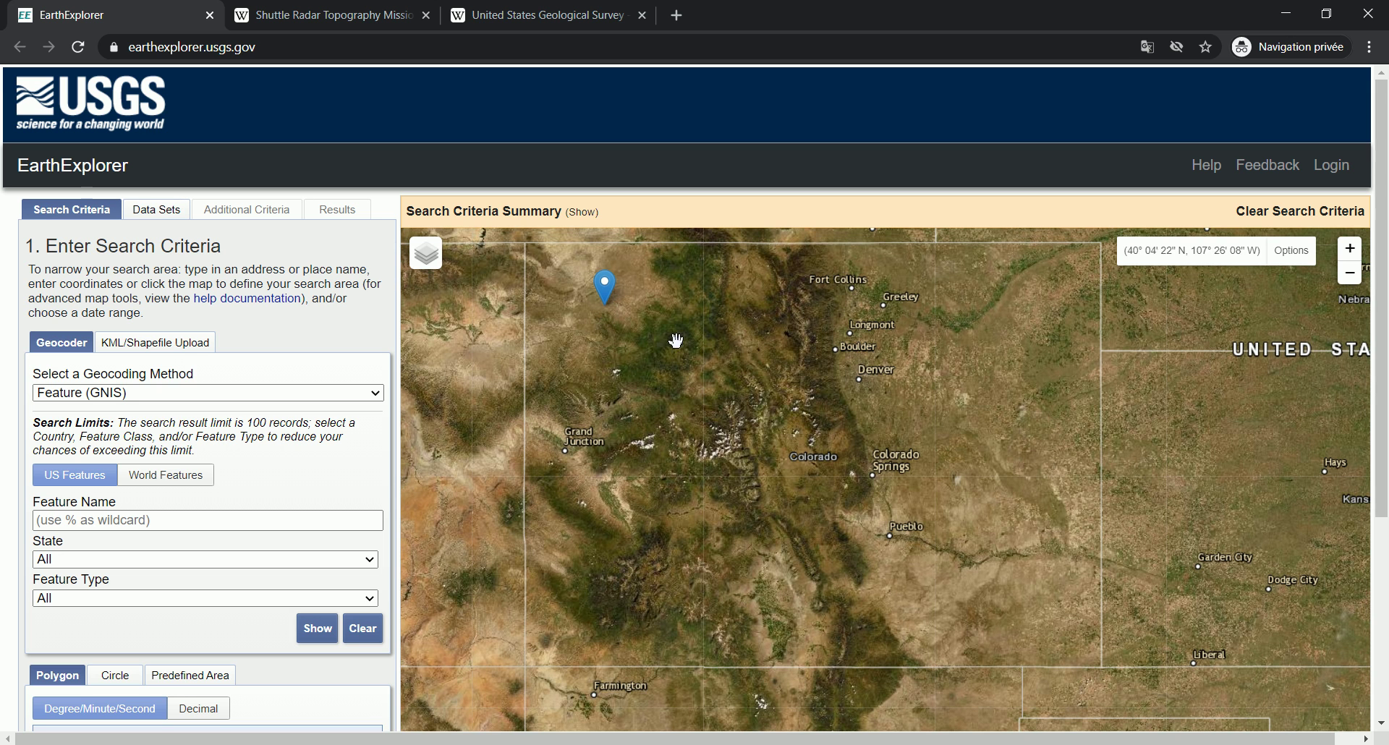
{"action": "left_click", "coordinate": [933, 272]}
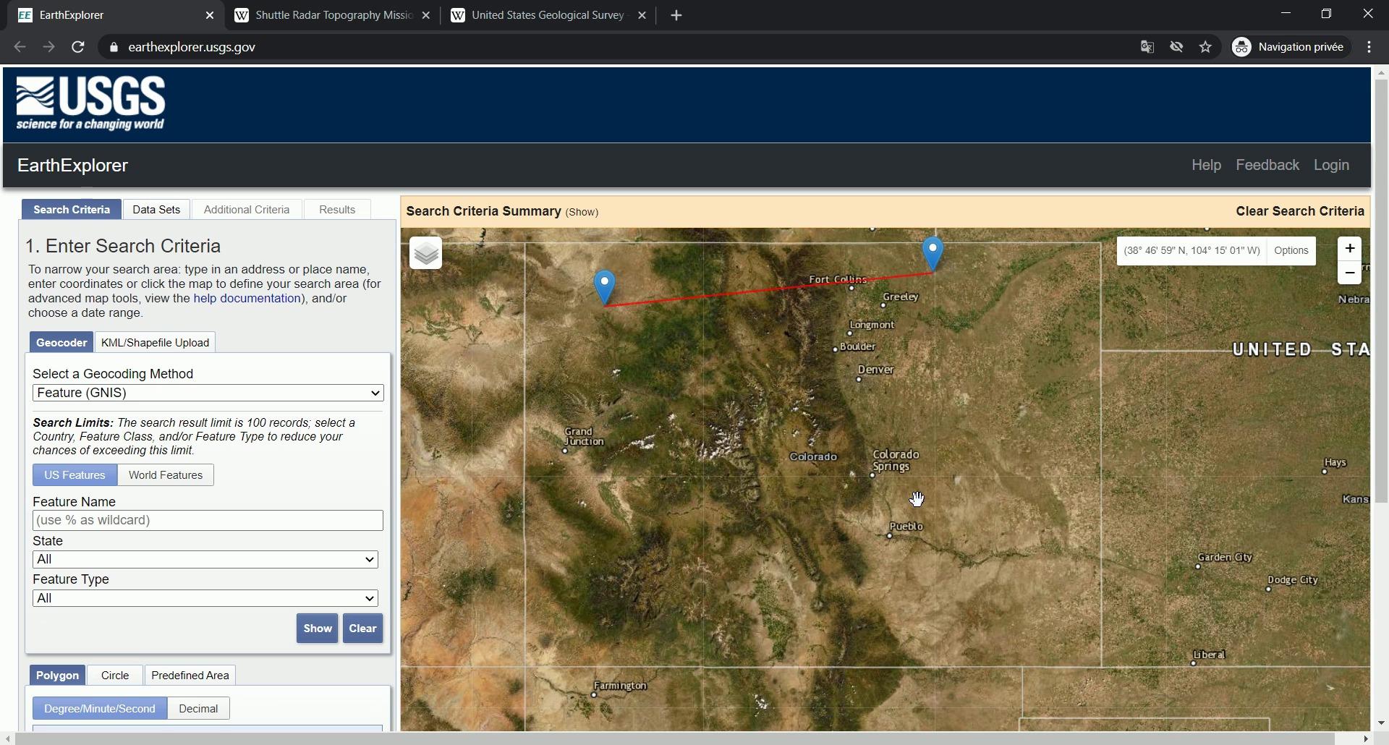
{"action": "left_click", "coordinate": [915, 594]}
{"action": "left_click", "coordinate": [597, 588]}
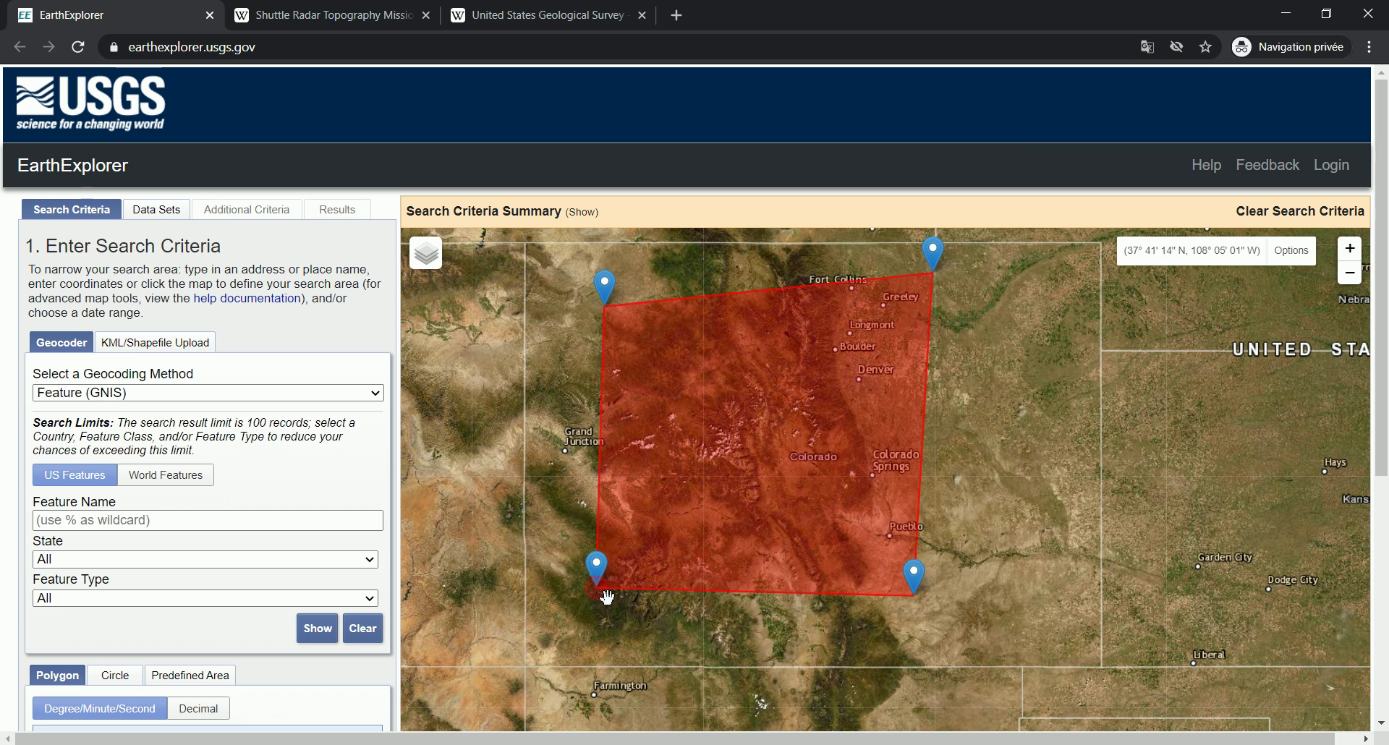
{"action": "left_click_drag", "start_coordinate": [936, 265], "coordinate": [924, 319]}
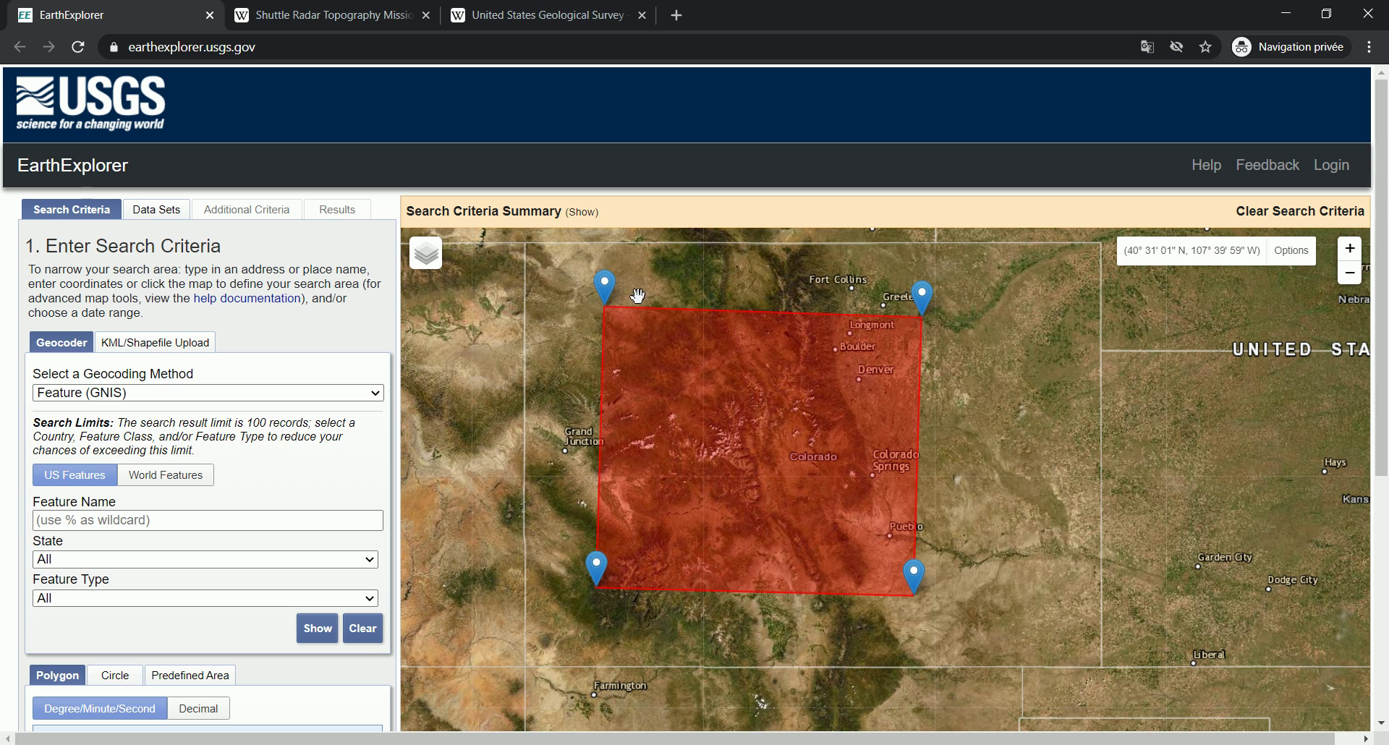
{"action": "left_click_drag", "start_coordinate": [609, 296], "coordinate": [626, 361]}
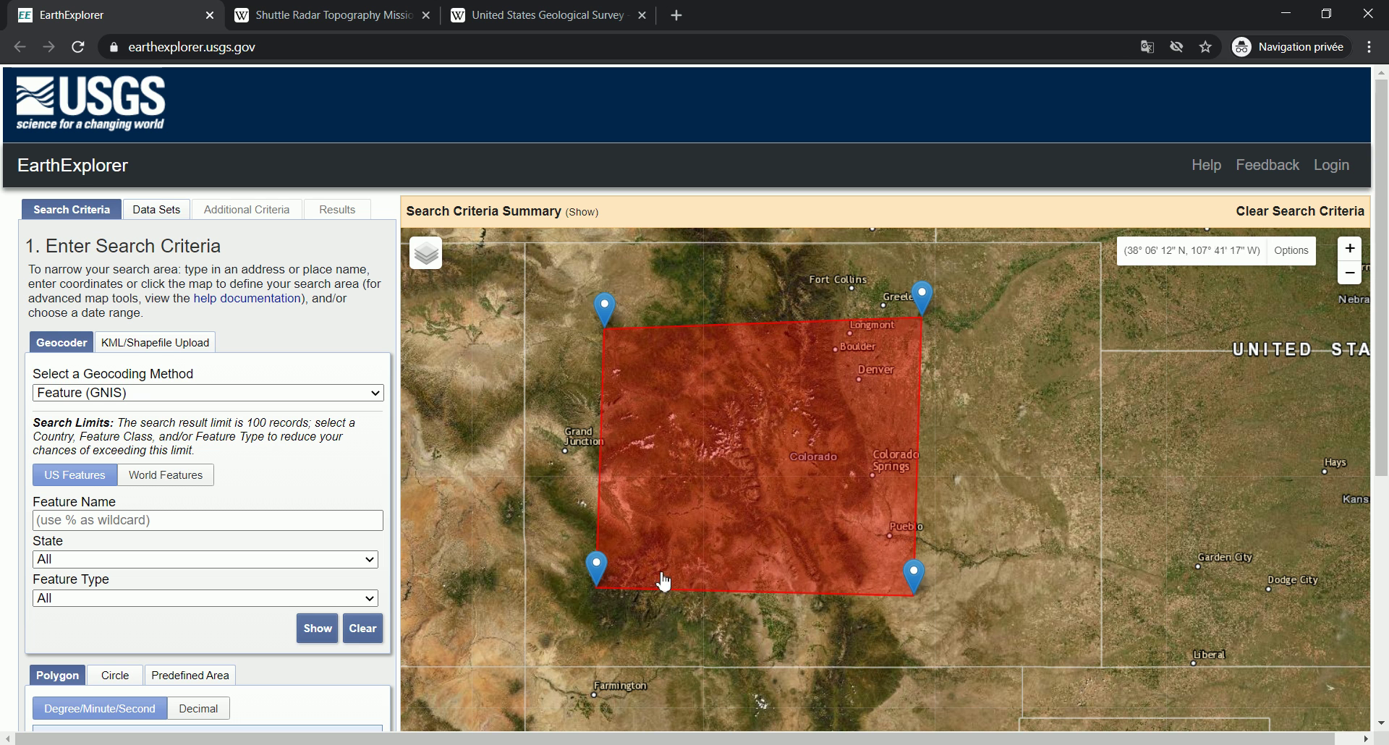
Step: Review the polygon's corner coordinates and the cloud cover and date range filters
{"action": "scroll", "coordinate": [274, 488], "scroll_direction": "down", "scroll_amount": 2}
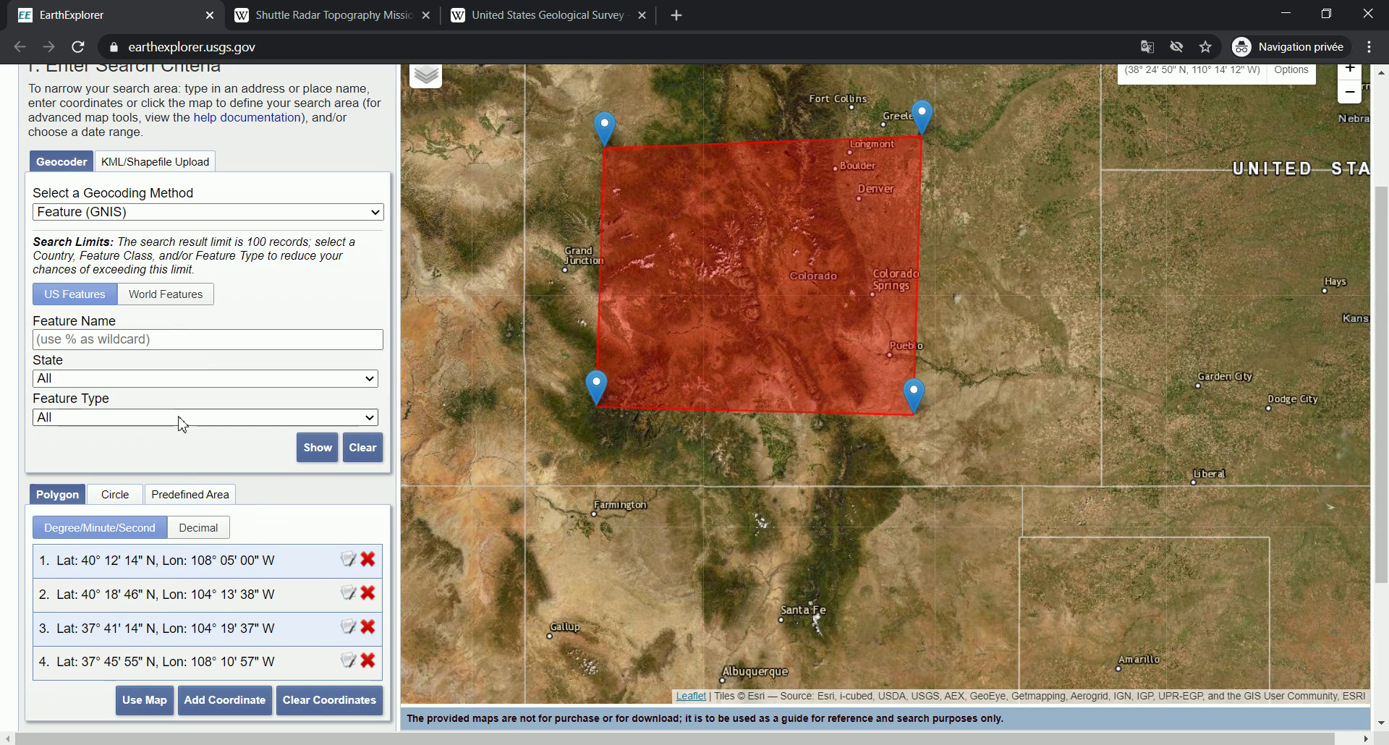
{"action": "scroll", "coordinate": [180, 329], "scroll_direction": "down", "scroll_amount": 3}
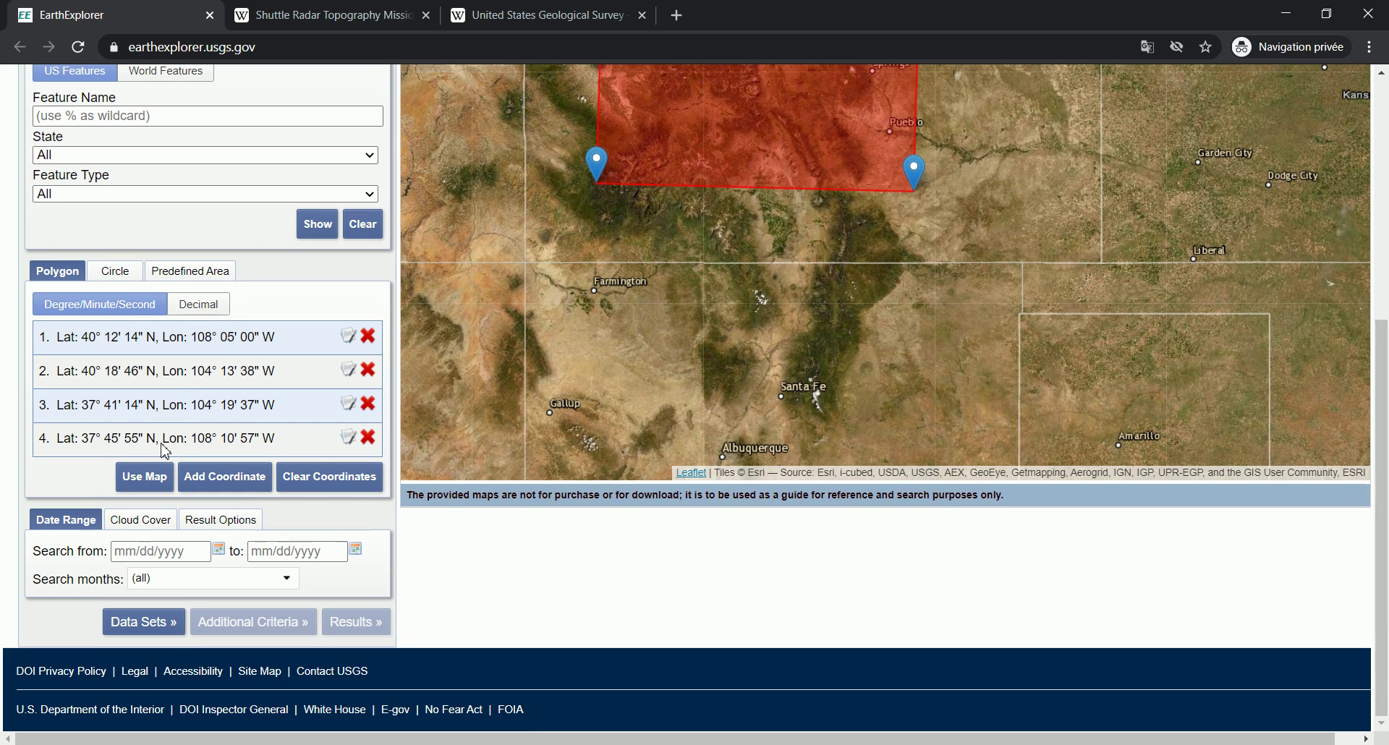
{"action": "left_click", "coordinate": [161, 520]}
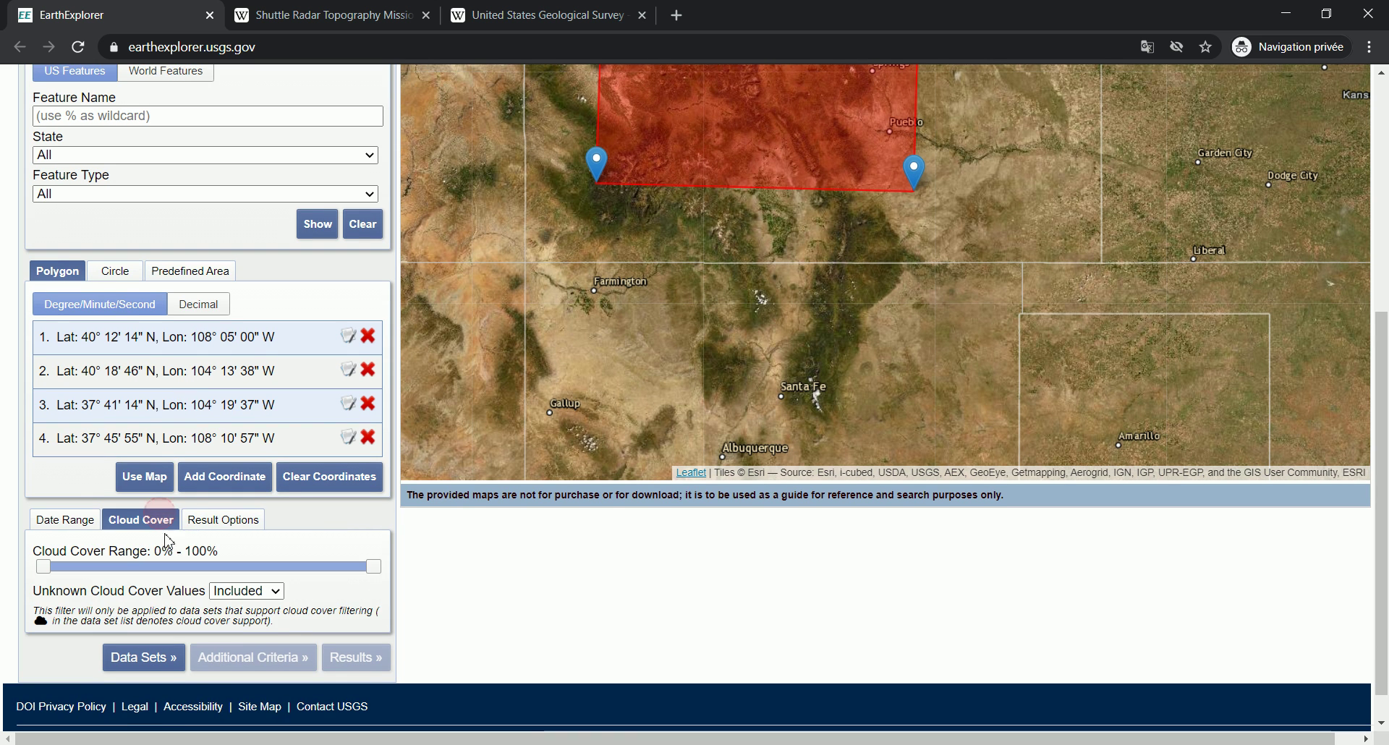
{"action": "left_click", "coordinate": [65, 520]}
{"action": "scroll", "coordinate": [817, 290], "scroll_direction": "up", "scroll_amount": 1}
{"action": "scroll", "coordinate": [782, 329], "scroll_direction": "down", "scroll_amount": 1}
Step: Level the polygon by moving both northern corners to about 40°07' N and the southeast corner to about 37°46' N, 104°22' W
{"action": "left_click_drag", "start_coordinate": [722, 232], "coordinate": [724, 316]}
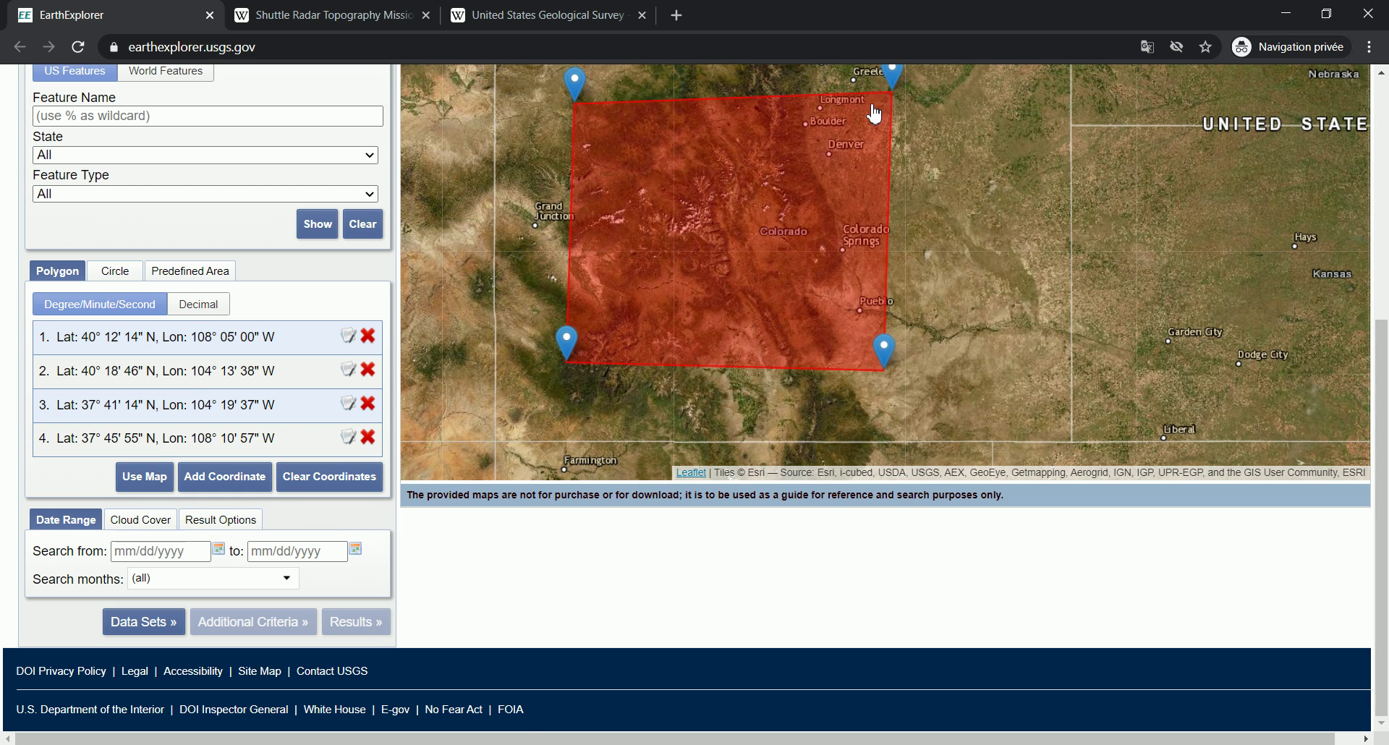
{"action": "left_click_drag", "start_coordinate": [894, 78], "coordinate": [888, 112]}
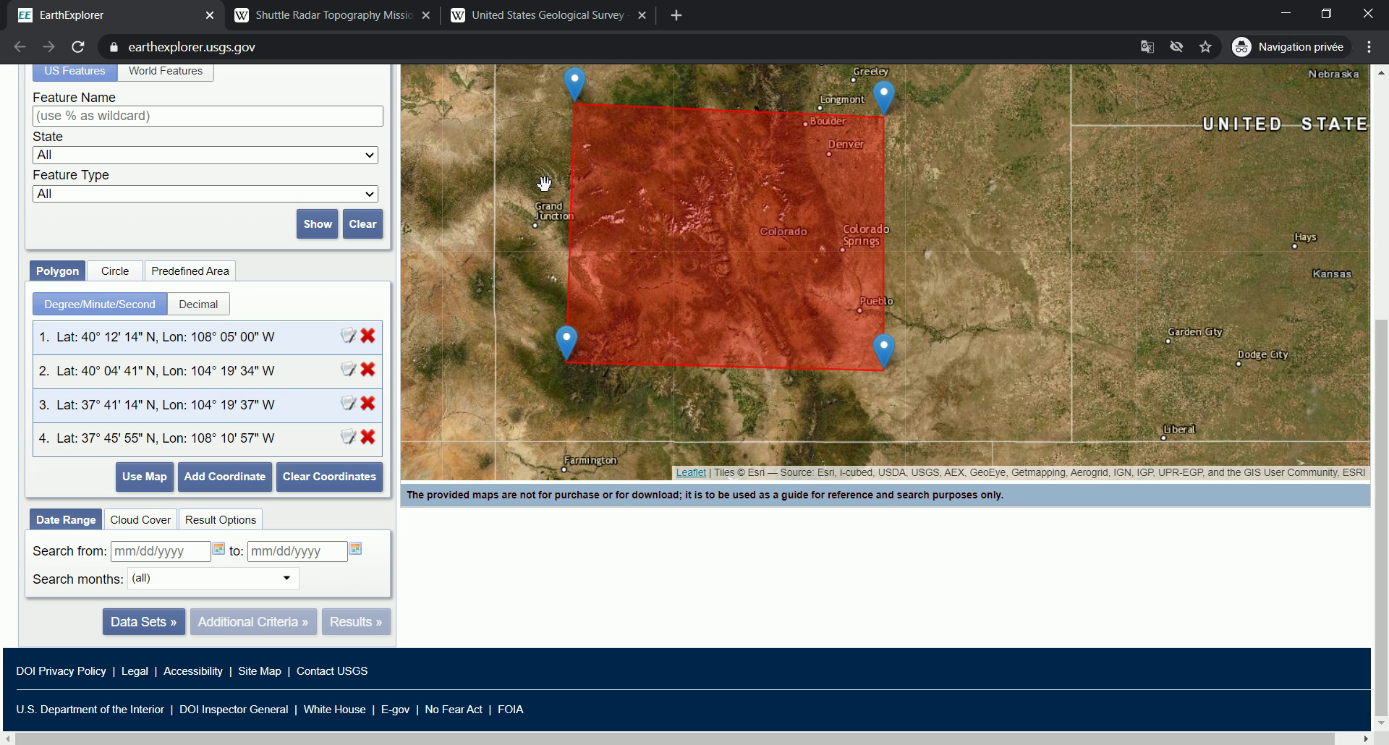
{"action": "left_click_drag", "start_coordinate": [577, 98], "coordinate": [575, 118]}
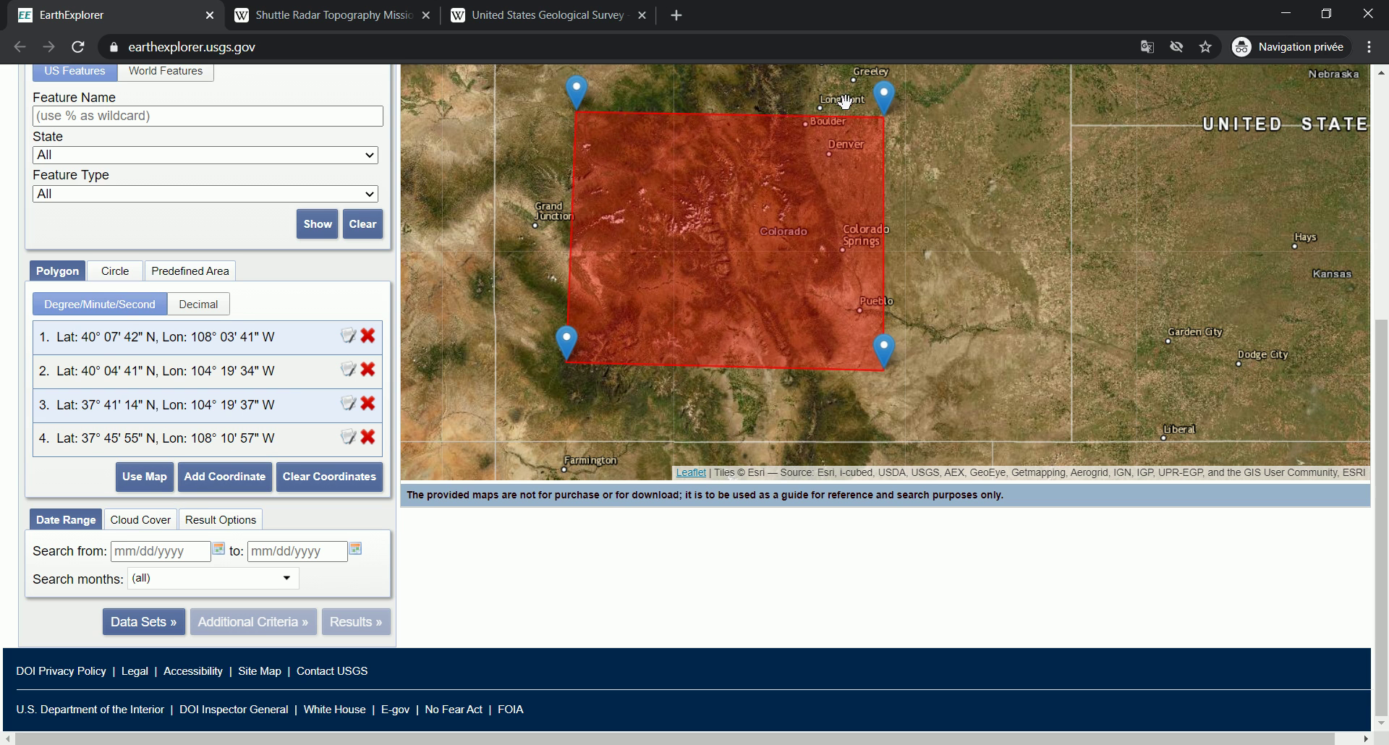
{"action": "left_click_drag", "start_coordinate": [888, 116], "coordinate": [891, 104]}
{"action": "left_click_drag", "start_coordinate": [889, 368], "coordinate": [880, 359]}
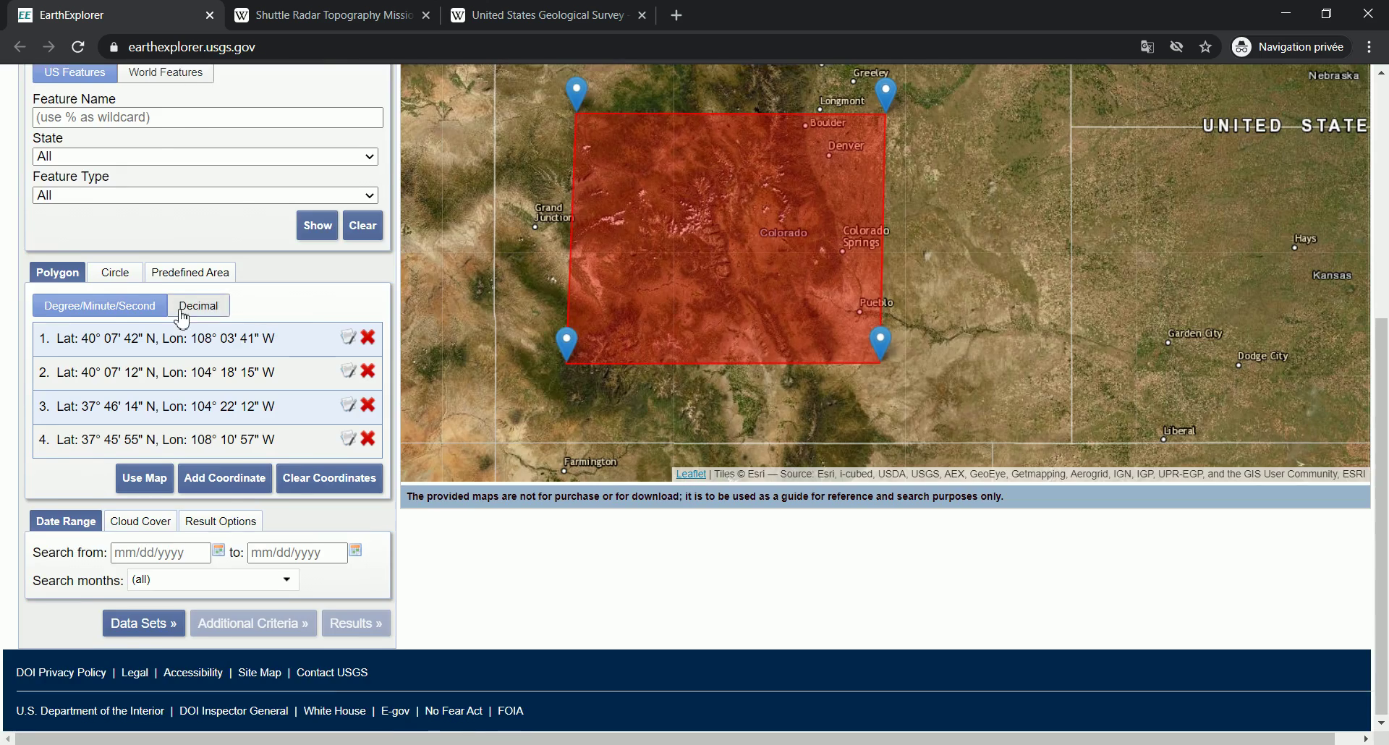
Step: Proceed to the data set selection for the outlined Colorado area
{"action": "scroll", "coordinate": [183, 318], "scroll_direction": "up", "scroll_amount": 2}
{"action": "scroll", "coordinate": [204, 260], "scroll_direction": "up", "scroll_amount": 2}
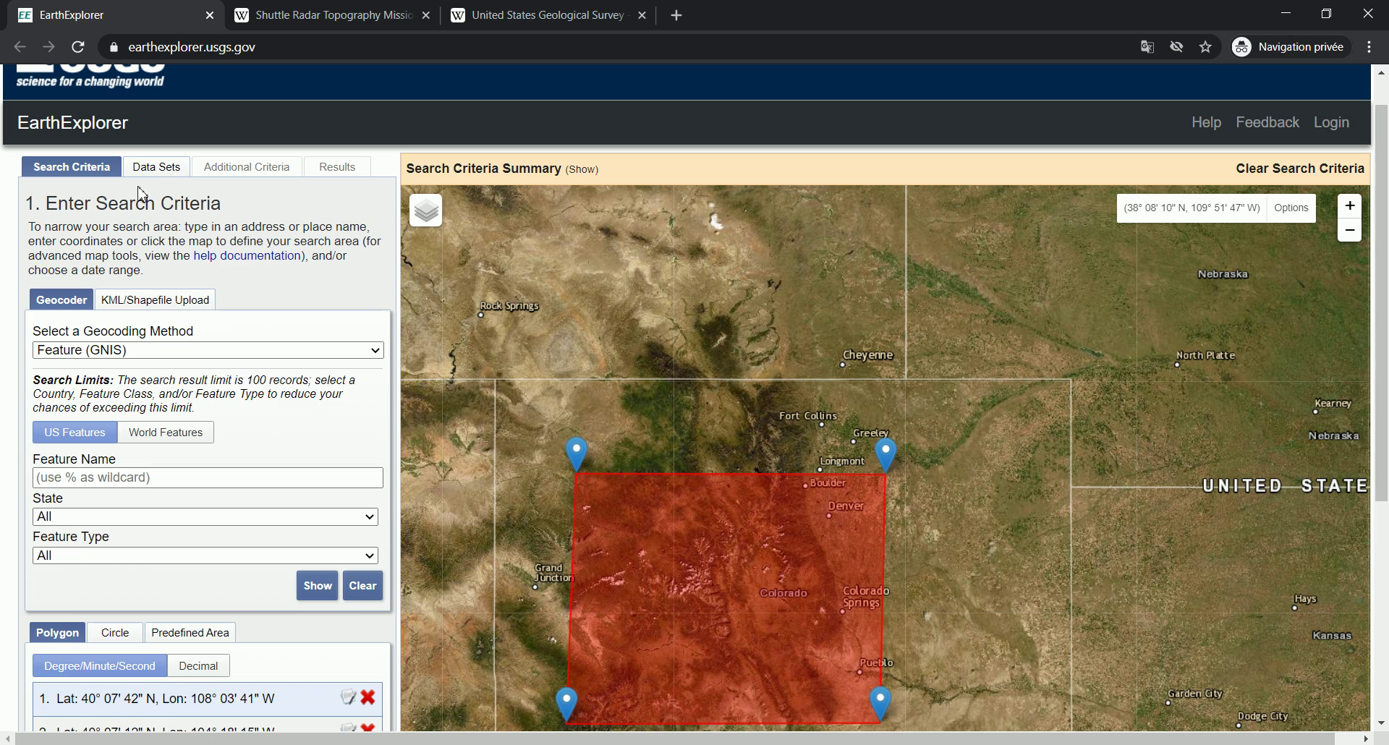
{"action": "left_click", "coordinate": [161, 172]}
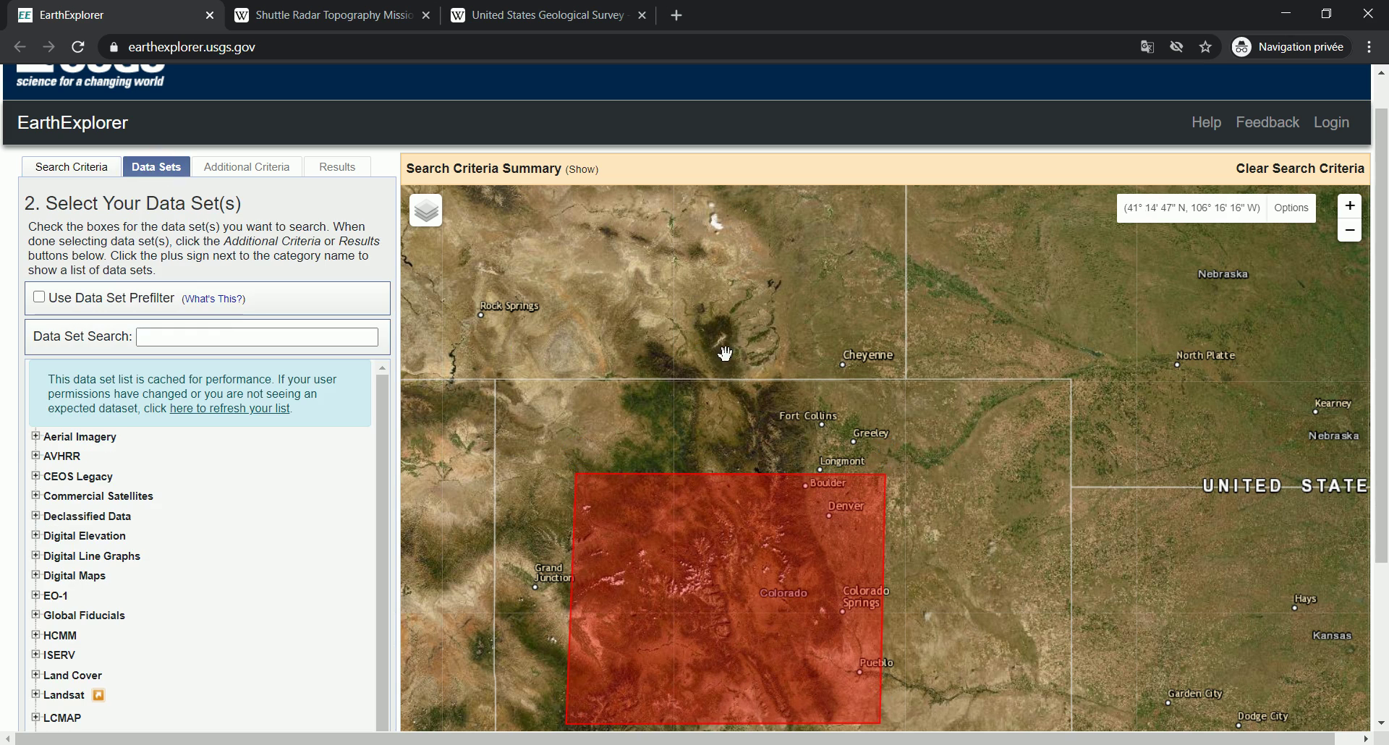
{"action": "scroll", "coordinate": [725, 353], "scroll_direction": "down", "scroll_amount": 1}
{"action": "scroll", "coordinate": [719, 552], "scroll_direction": "up", "scroll_amount": 1}
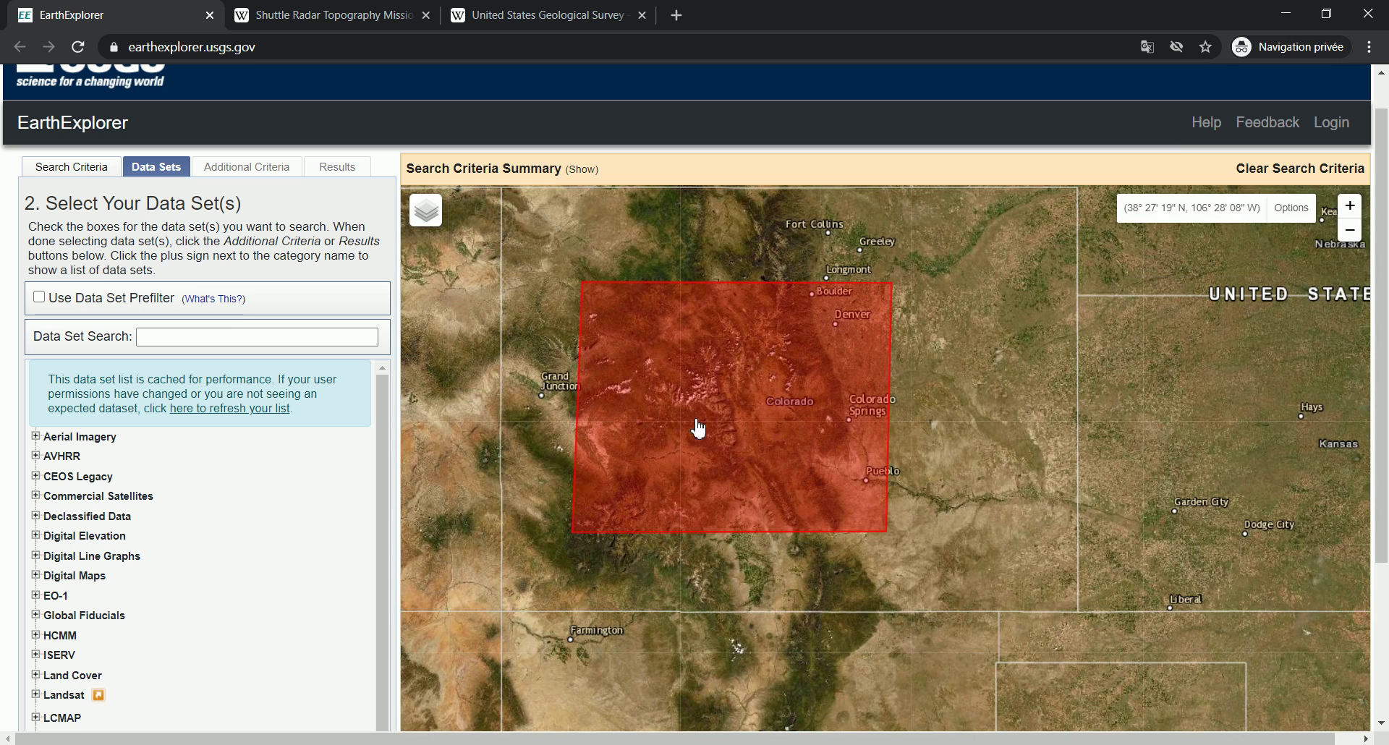
{"action": "left_click_drag", "start_coordinate": [551, 449], "coordinate": [630, 478]}
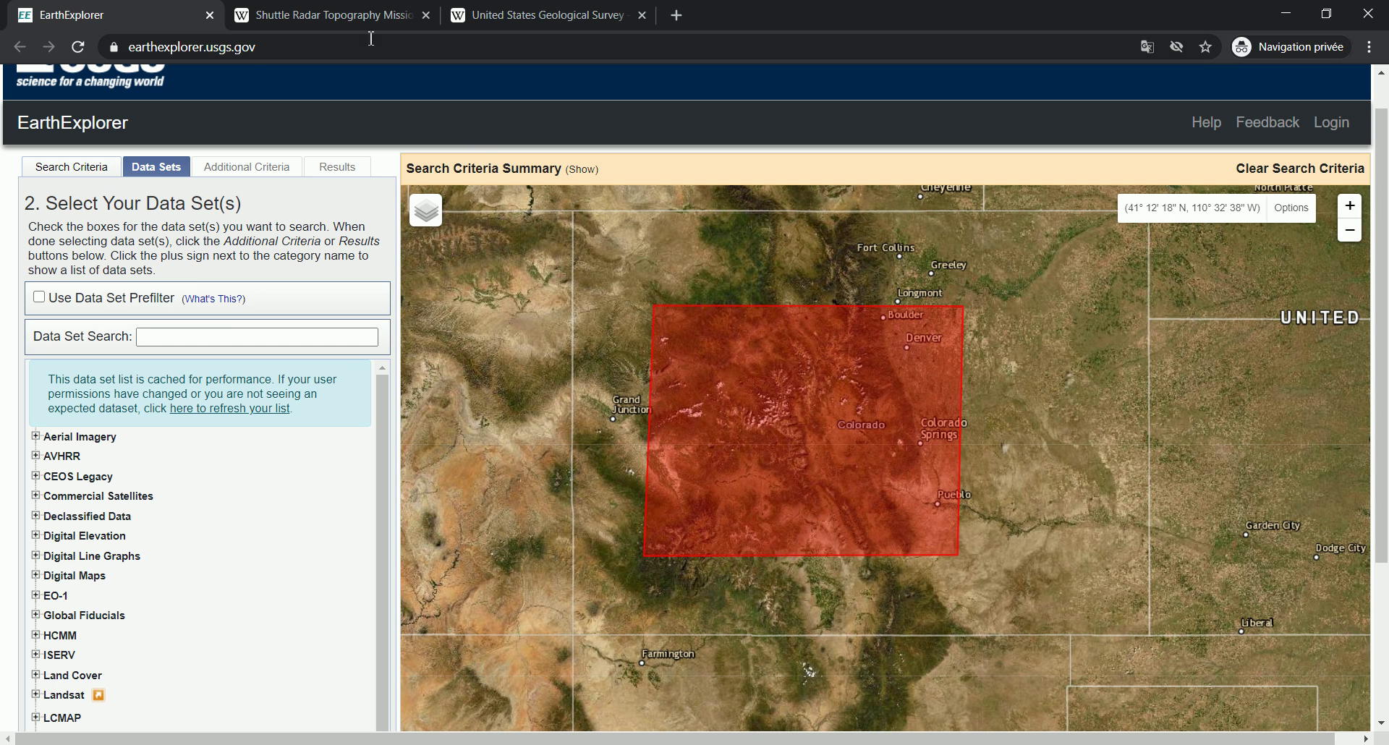
Step: Read the Wikipedia article on the Shuttle Radar Topography Mission, including its elevation file types and sample map
{"action": "left_click", "coordinate": [336, 15]}
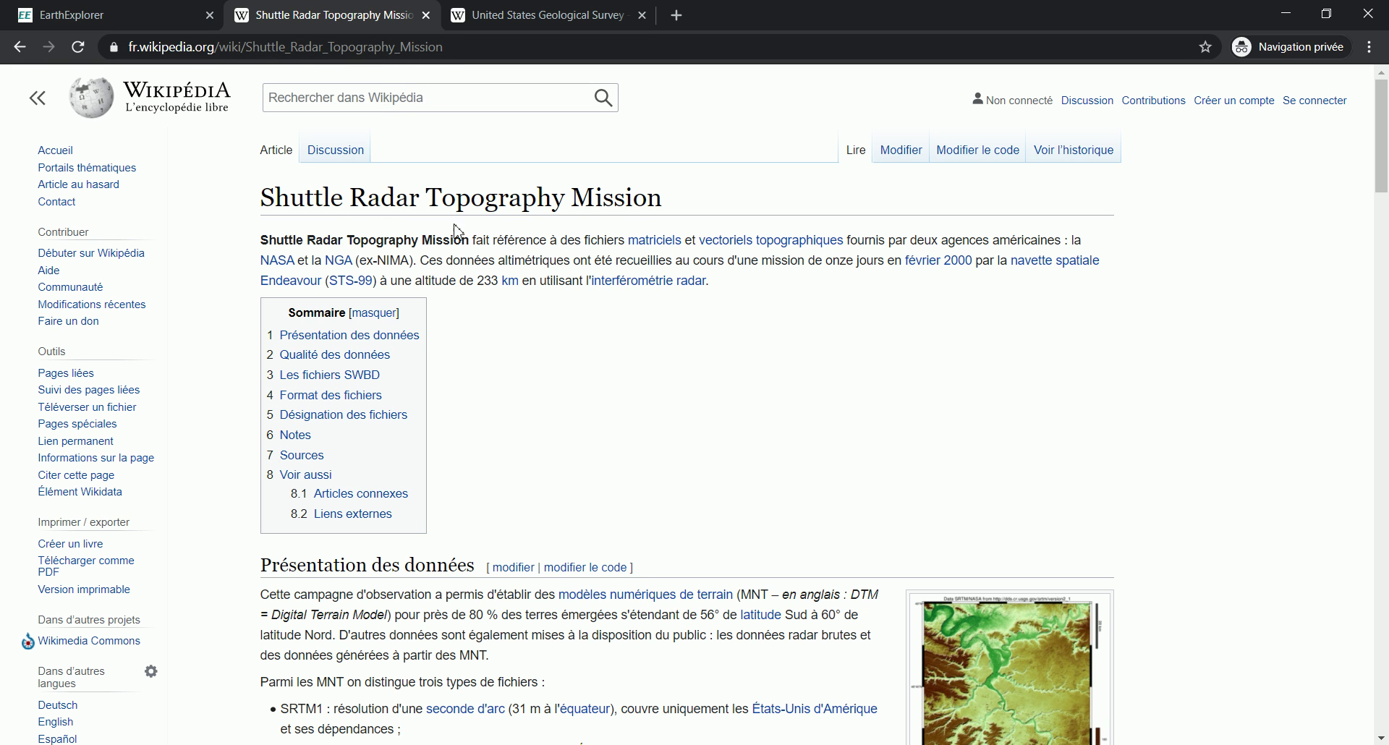
{"action": "scroll", "coordinate": [487, 415], "scroll_direction": "down", "scroll_amount": 4}
{"action": "scroll", "coordinate": [552, 301], "scroll_direction": "up", "scroll_amount": 4}
{"action": "scroll", "coordinate": [734, 361], "scroll_direction": "down", "scroll_amount": 3}
{"action": "scroll", "coordinate": [832, 405], "scroll_direction": "up", "scroll_amount": 3}
{"action": "scroll", "coordinate": [839, 444], "scroll_direction": "down", "scroll_amount": 3}
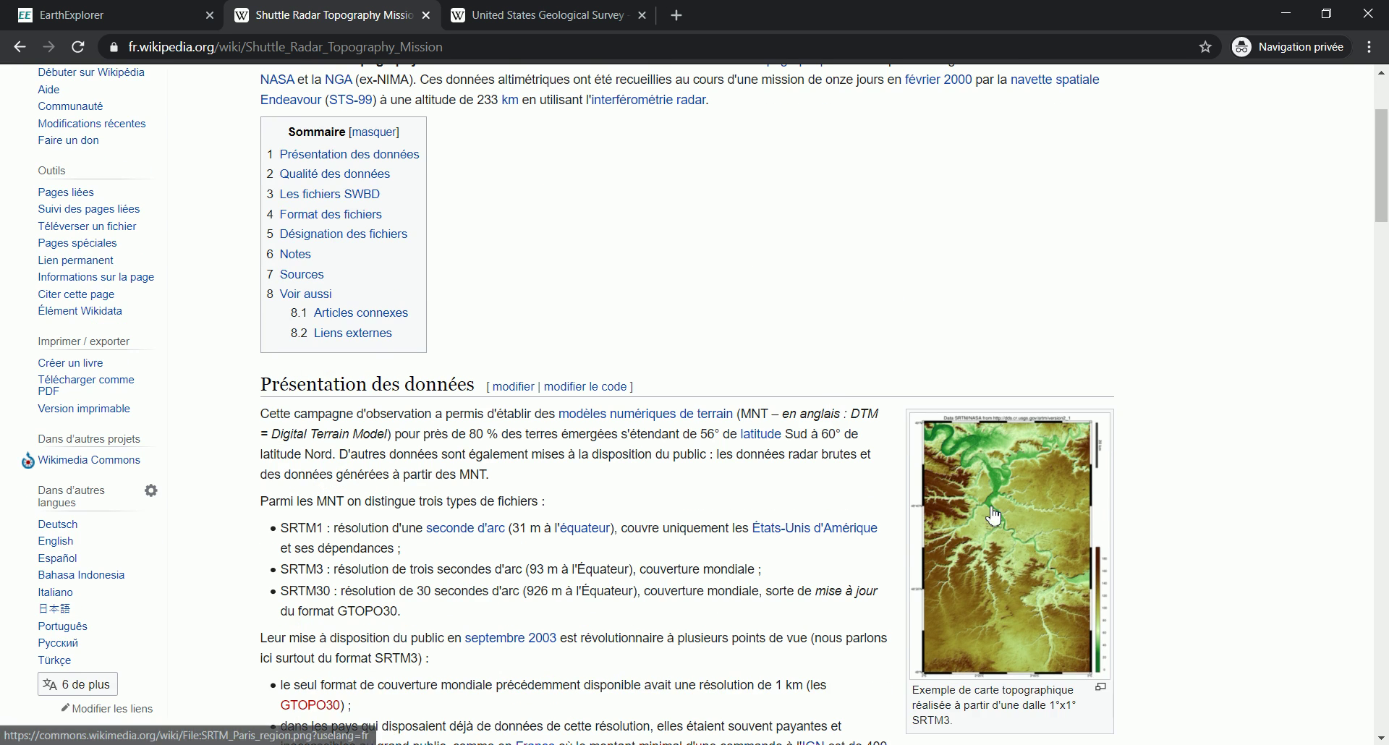
{"action": "scroll", "coordinate": [1032, 394], "scroll_direction": "up", "scroll_amount": 3}
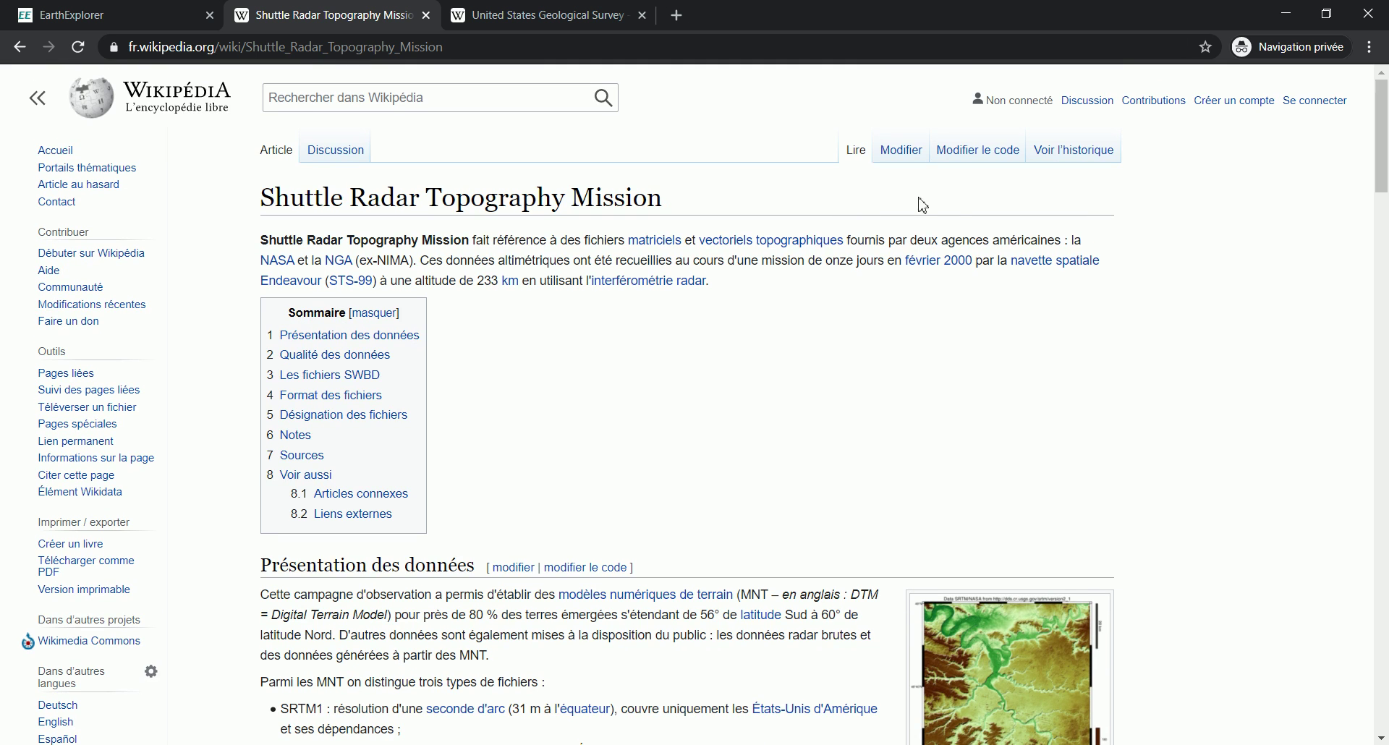
Step: Return to EarthExplorer, search the data sets for "srtm" and select SRTM 1 Arc-Second Global
{"action": "left_click", "coordinate": [69, 15]}
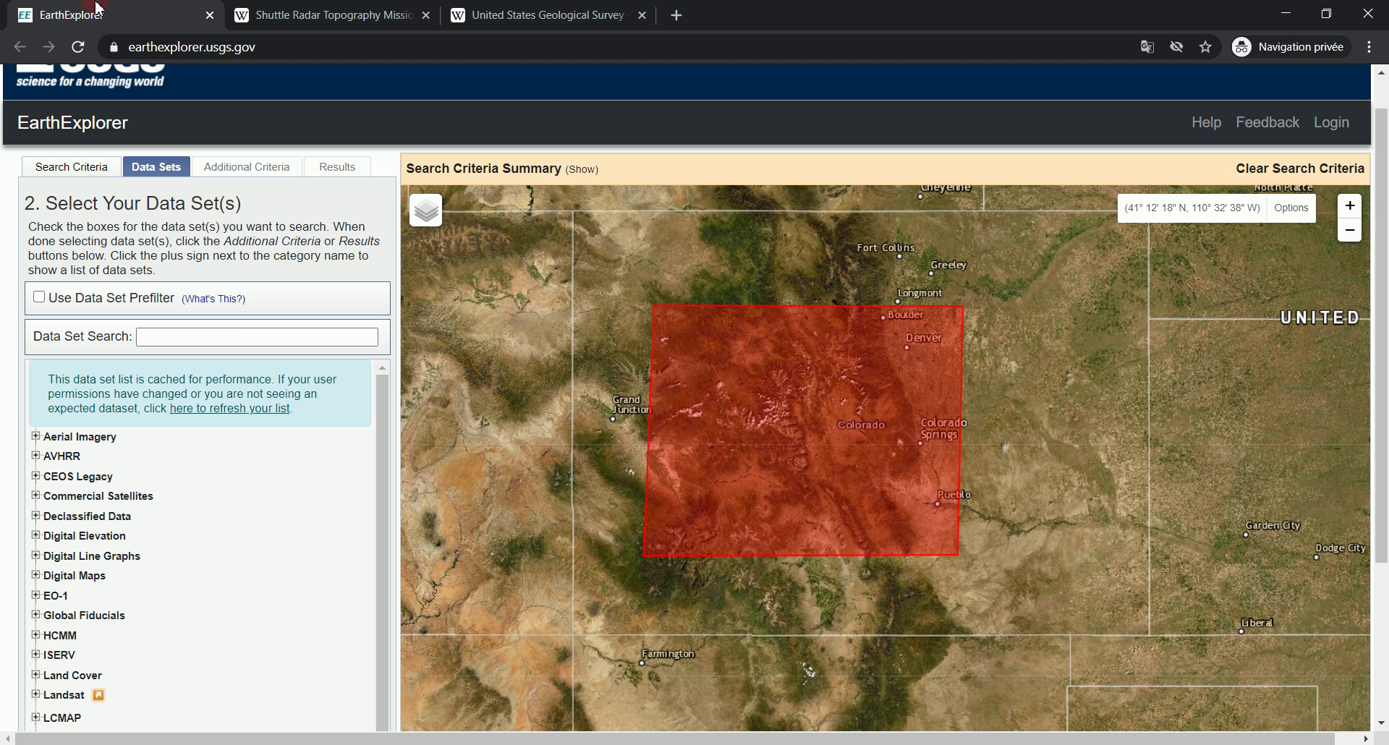
{"action": "left_click", "coordinate": [232, 336]}
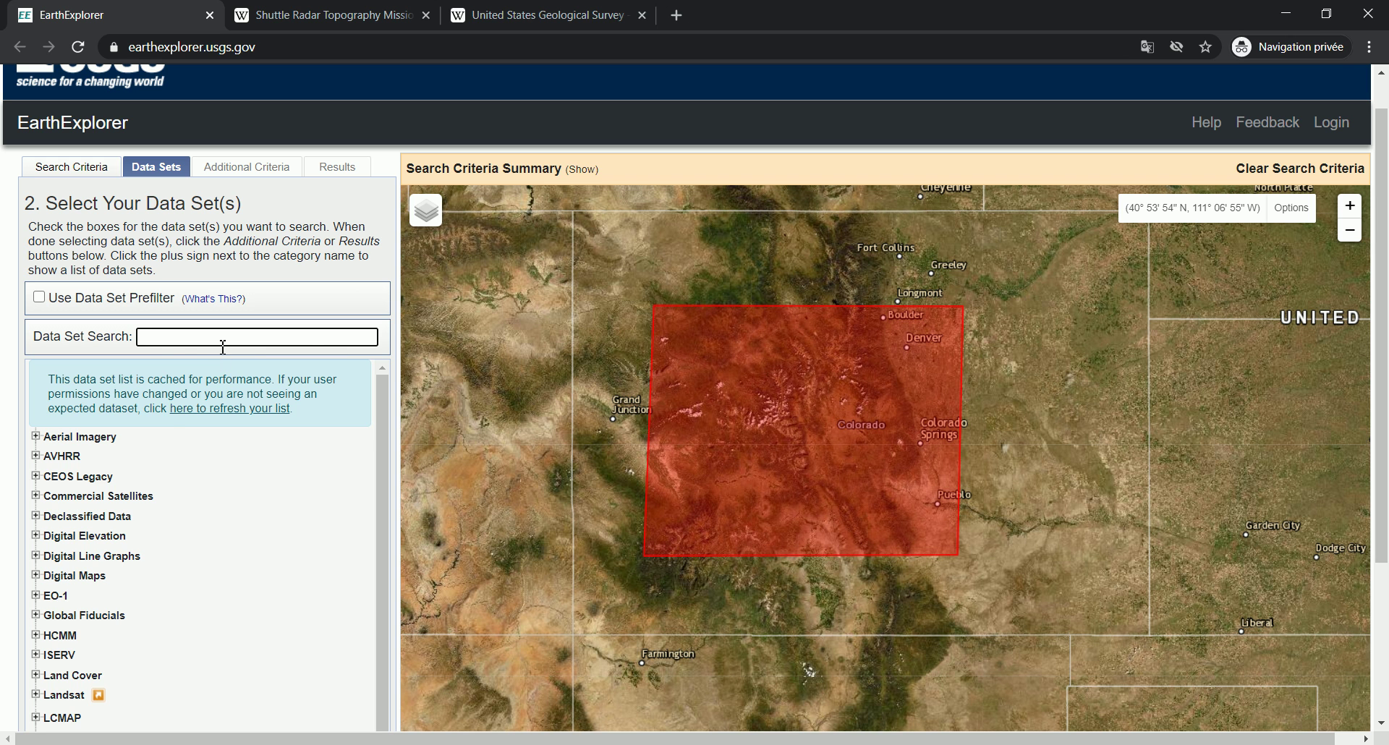
{"action": "type", "text": "srtm"}
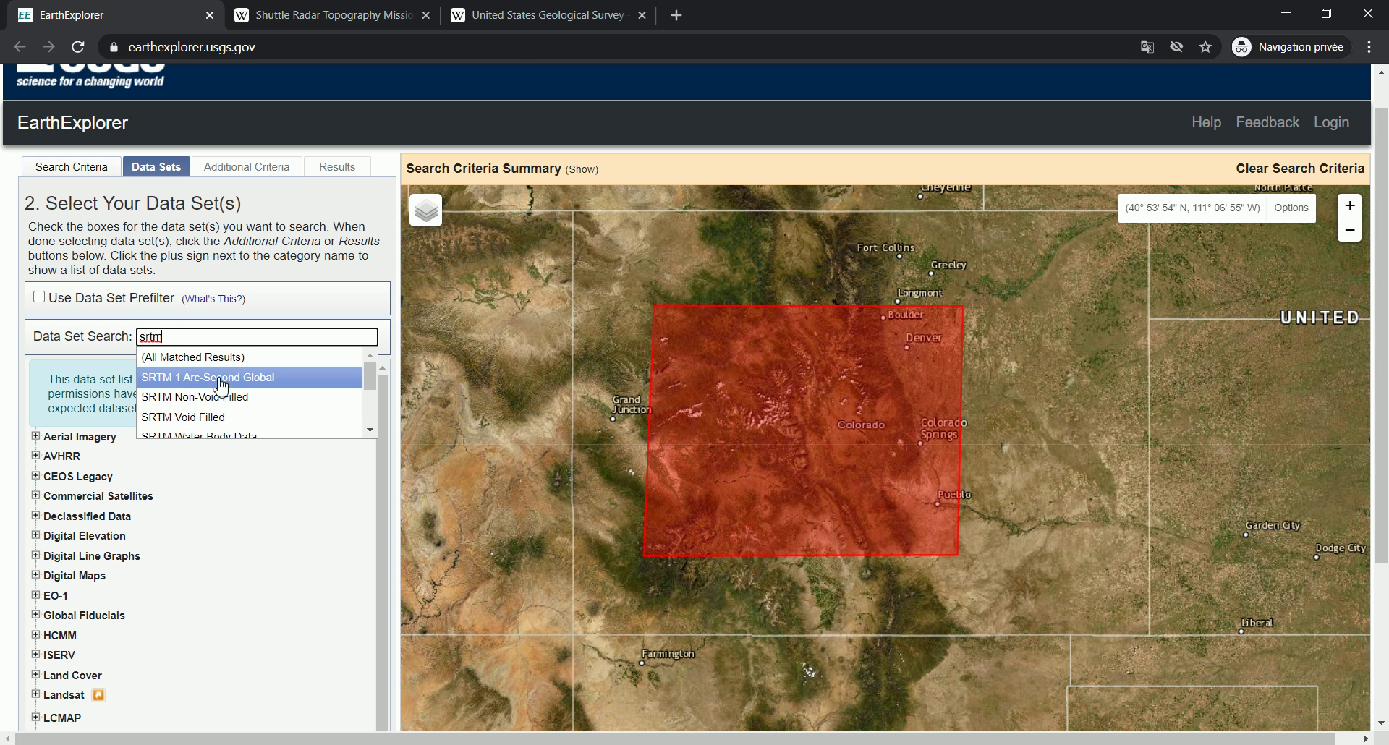
{"action": "left_click", "coordinate": [219, 382]}
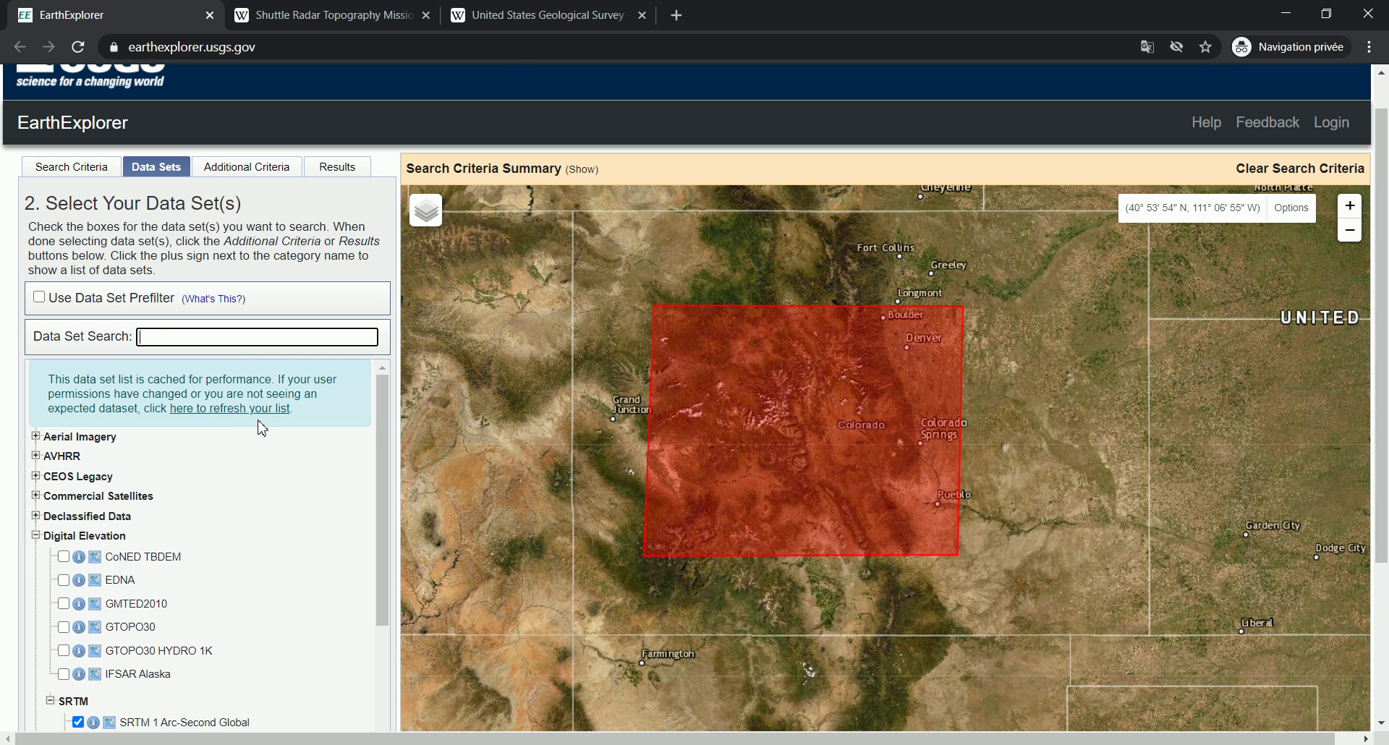
{"action": "scroll", "coordinate": [366, 481], "scroll_direction": "down", "scroll_amount": 3}
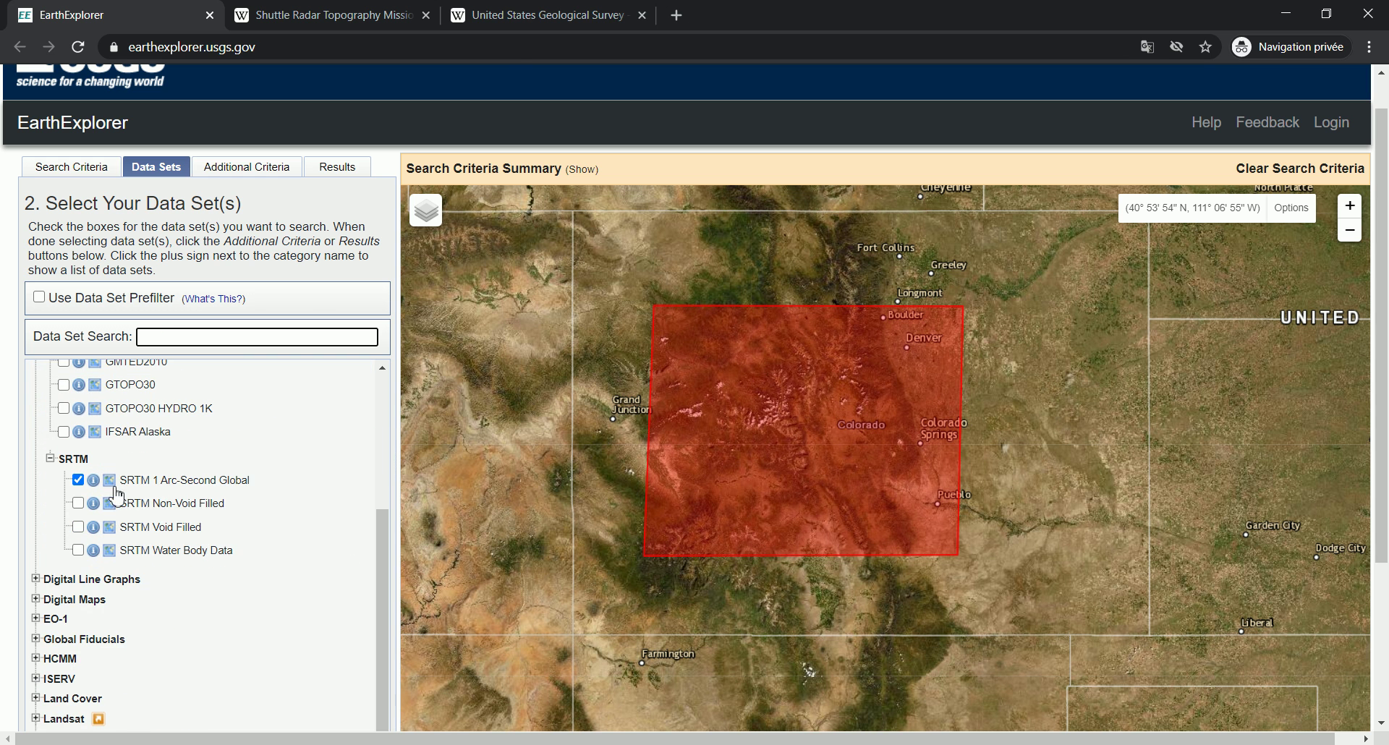
{"action": "scroll", "coordinate": [93, 486], "scroll_direction": "up", "scroll_amount": 3}
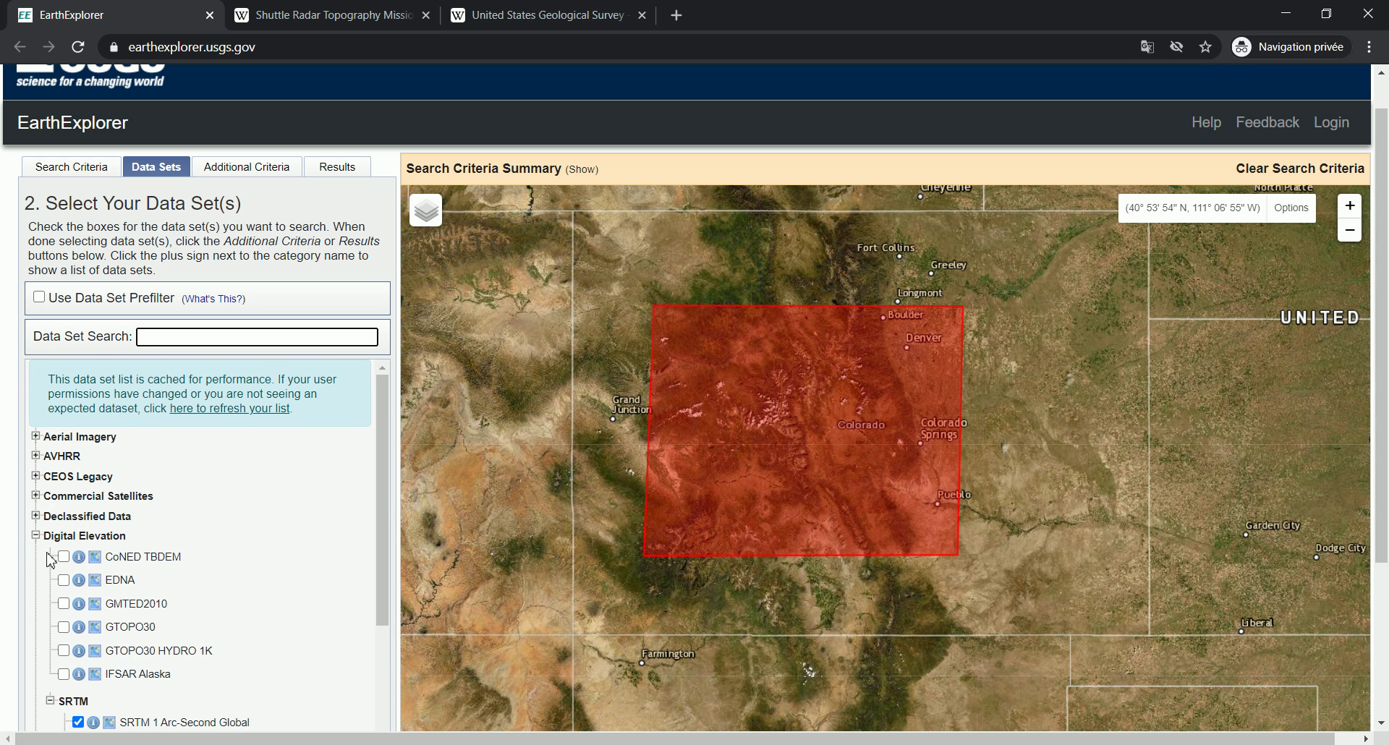
Step: Skip the optional additional criteria and run the search for the selected SRTM 1 Arc-Second Global data set
{"action": "scroll", "coordinate": [73, 554], "scroll_direction": "down", "scroll_amount": 3}
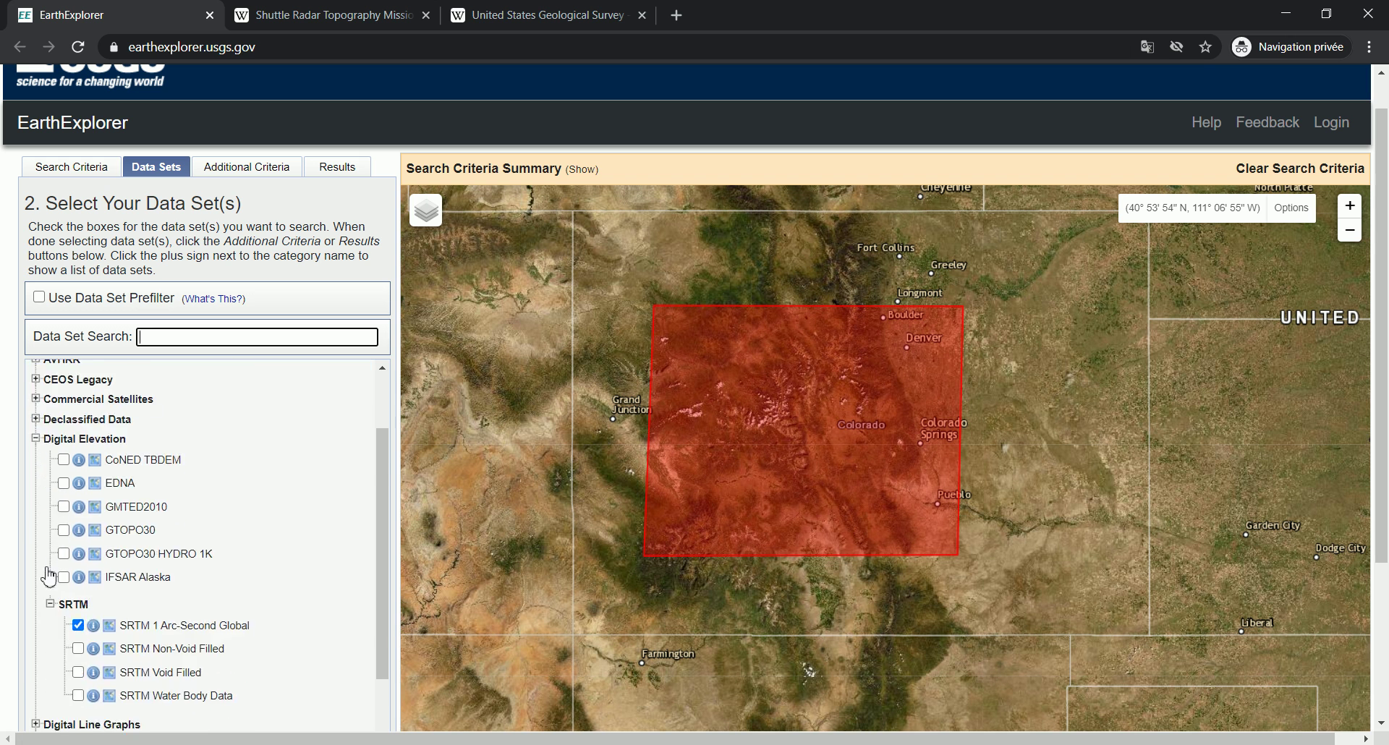
{"action": "left_click", "coordinate": [77, 541]}
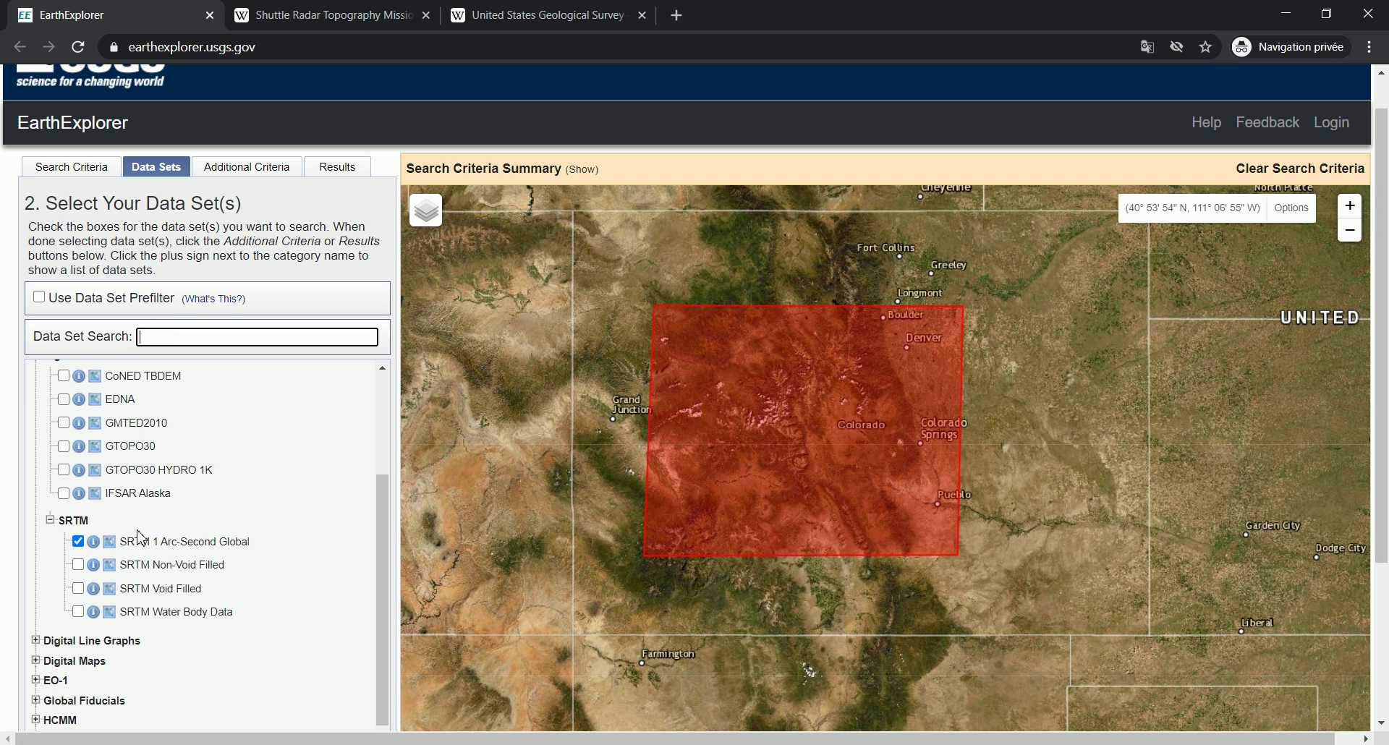
{"action": "scroll", "coordinate": [362, 600], "scroll_direction": "down", "scroll_amount": 2}
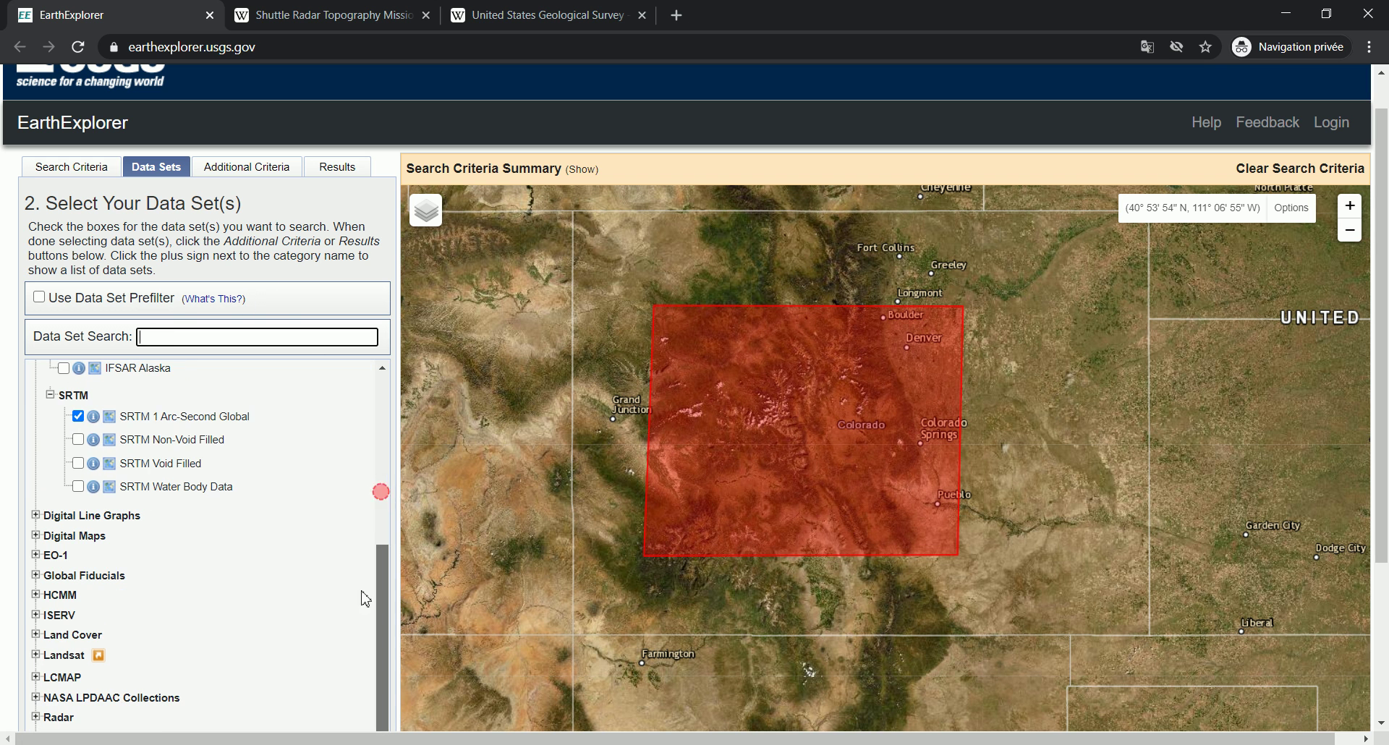
{"action": "left_click", "coordinate": [243, 168]}
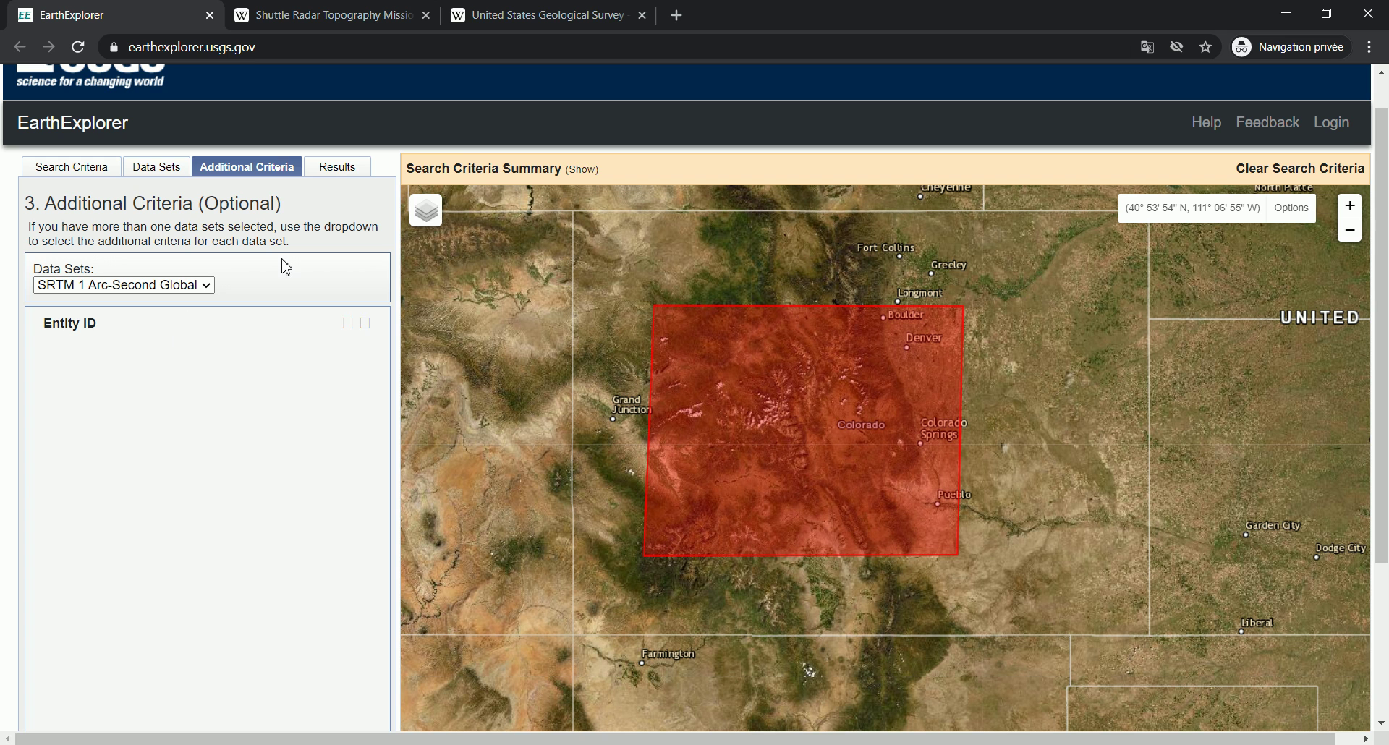
{"action": "left_click", "coordinate": [349, 171]}
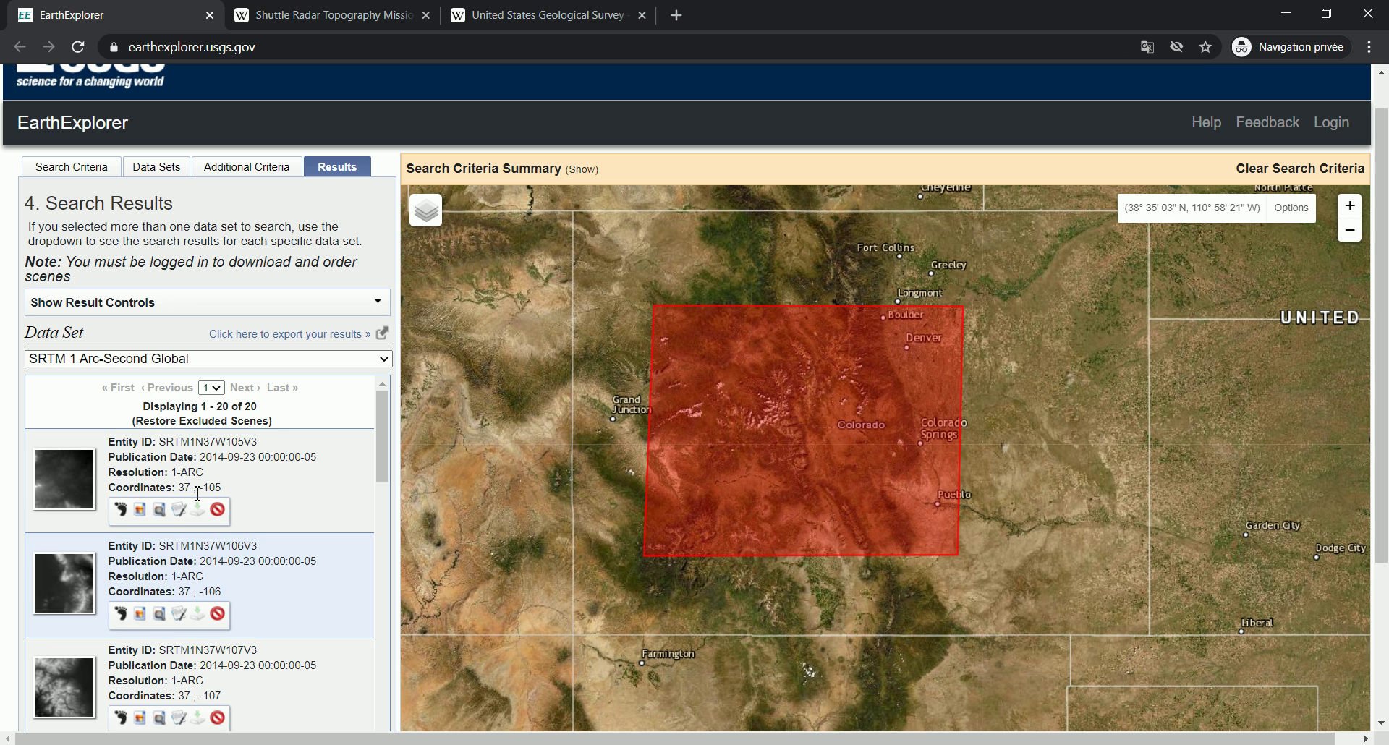
Step: Review the result scenes and show the browse overlays of SRTM1N37W105V3, SRTM1N37W106V3 and SRTM1N37W108V3 on the map
{"action": "scroll", "coordinate": [198, 507], "scroll_direction": "down", "scroll_amount": 6}
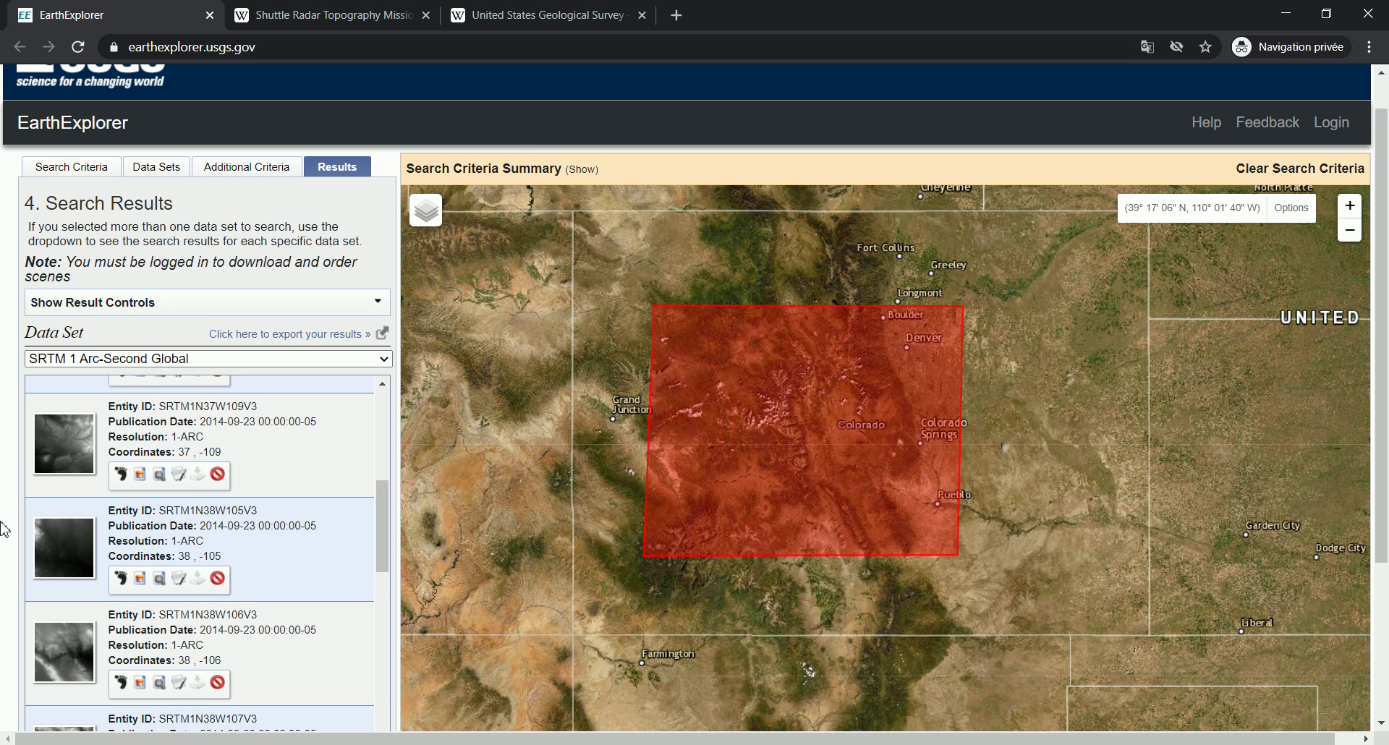
{"action": "scroll", "coordinate": [3, 530], "scroll_direction": "up", "scroll_amount": 1}
{"action": "left_click_drag", "start_coordinate": [387, 587], "coordinate": [389, 542]}
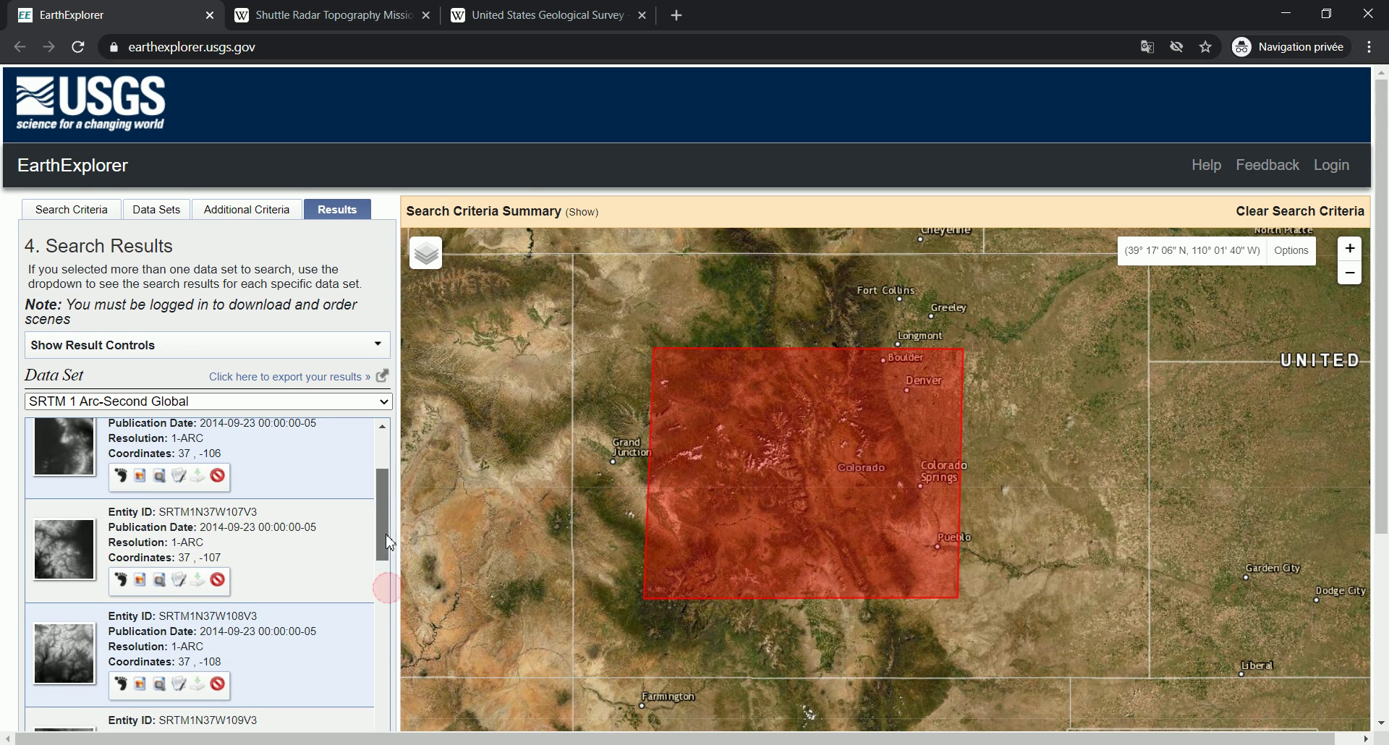
{"action": "scroll", "coordinate": [123, 448], "scroll_direction": "up", "scroll_amount": 3}
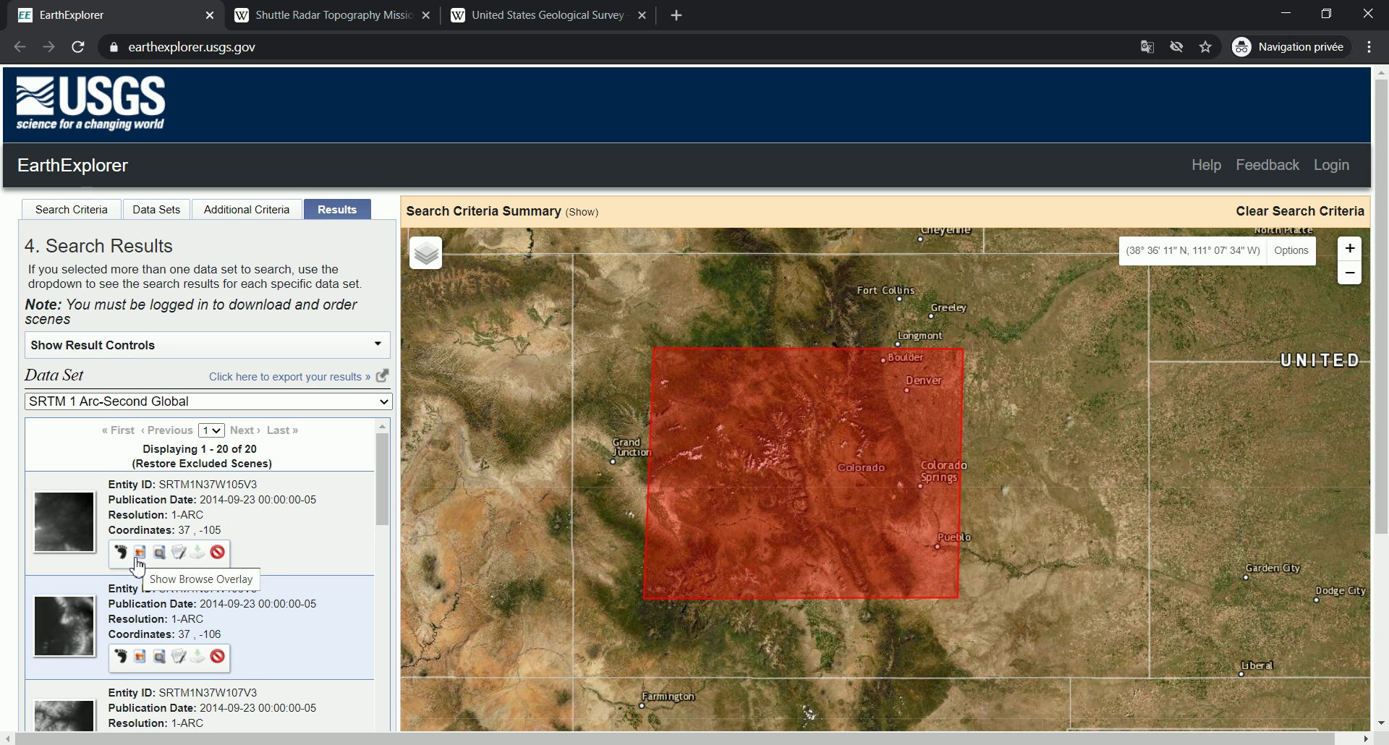
{"action": "left_click", "coordinate": [139, 554]}
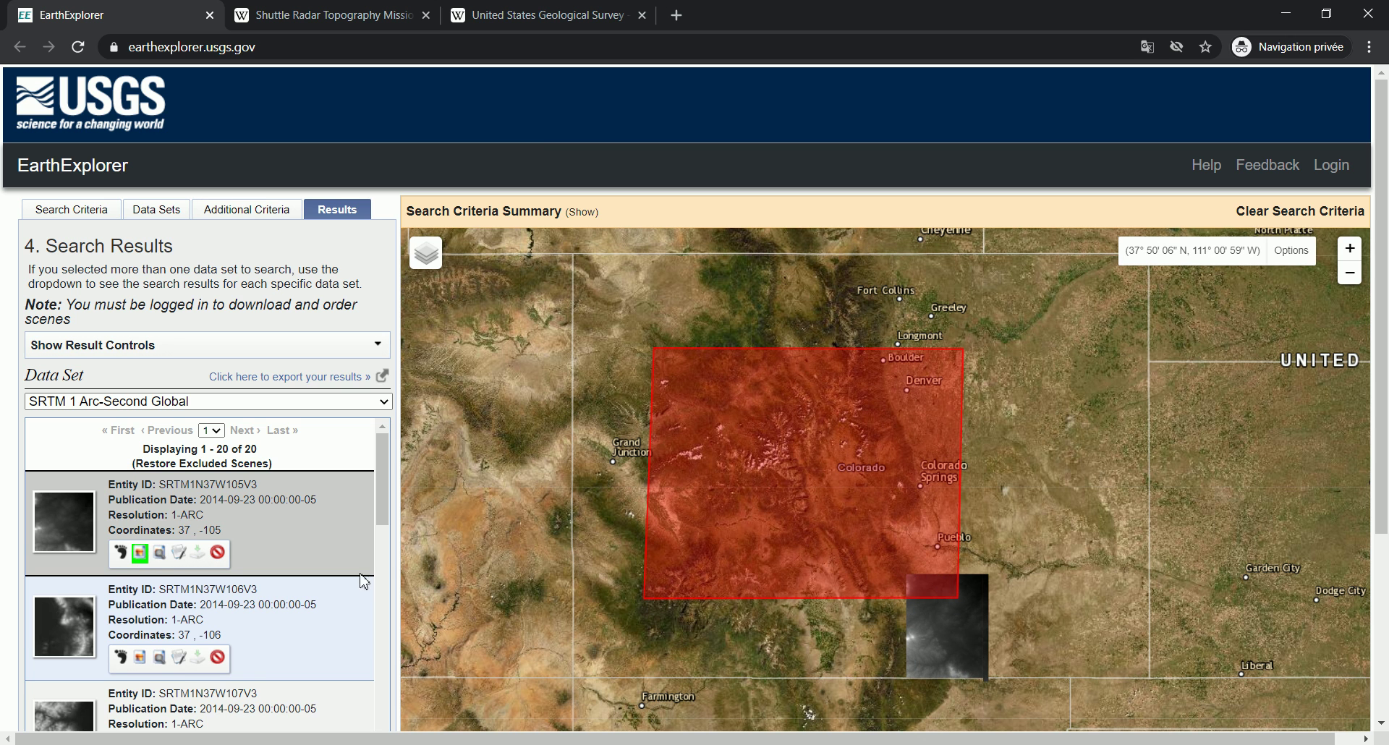
{"action": "scroll", "coordinate": [363, 565], "scroll_direction": "down", "scroll_amount": 1}
{"action": "left_click", "coordinate": [140, 568]}
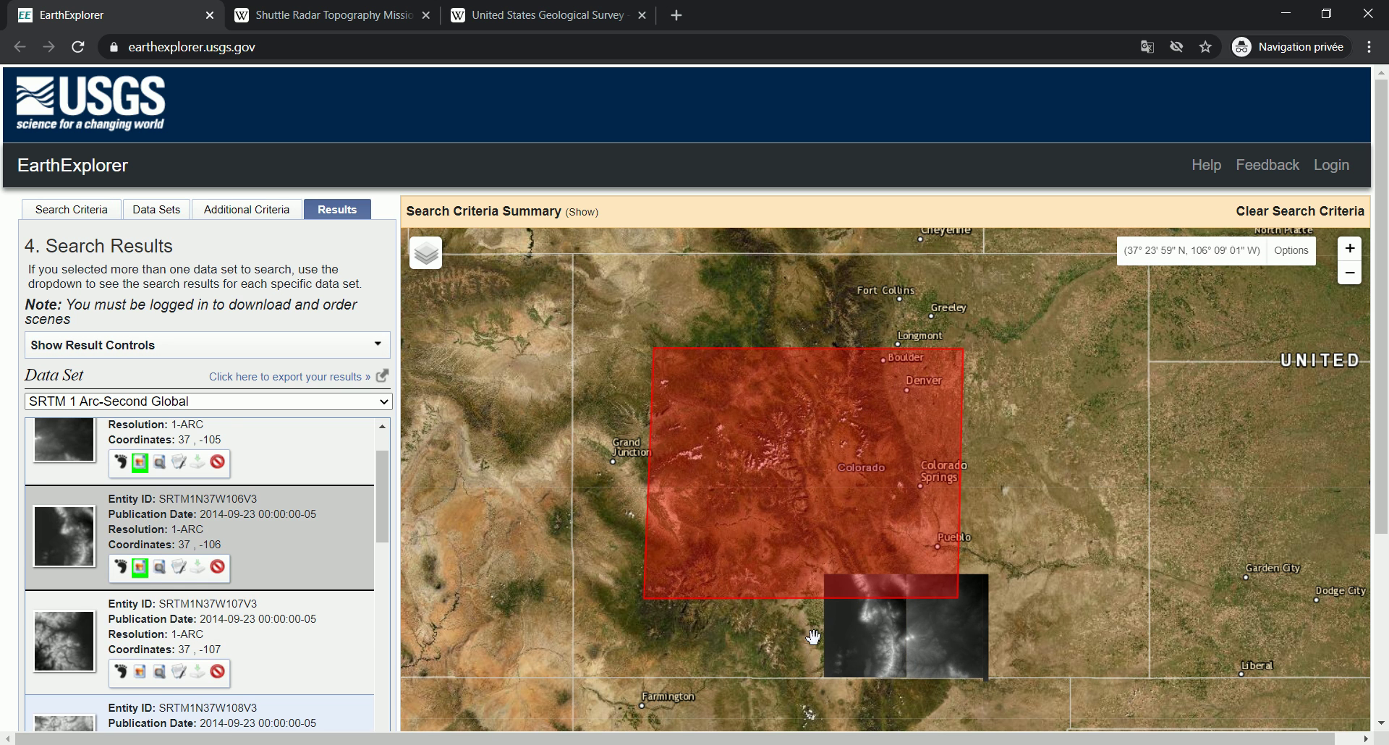
{"action": "scroll", "coordinate": [331, 528], "scroll_direction": "down", "scroll_amount": 3}
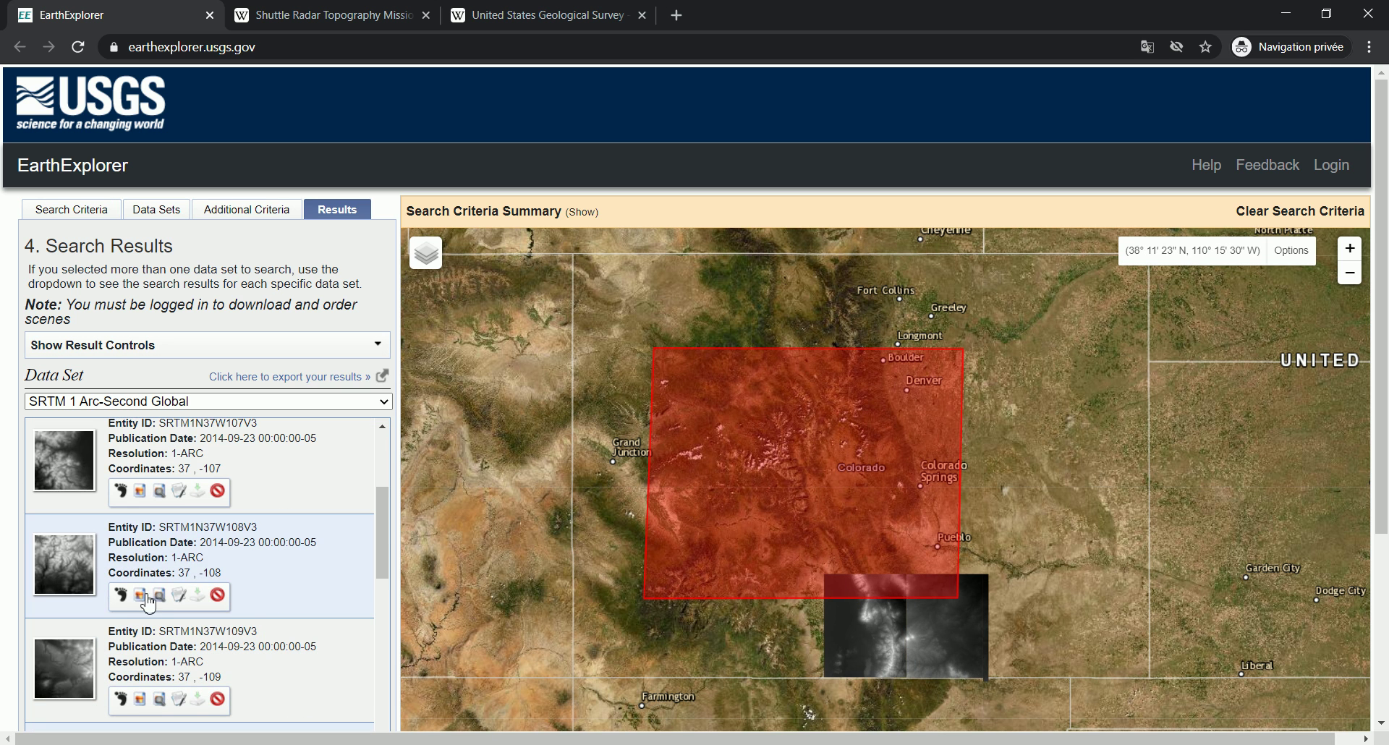
{"action": "left_click", "coordinate": [147, 596]}
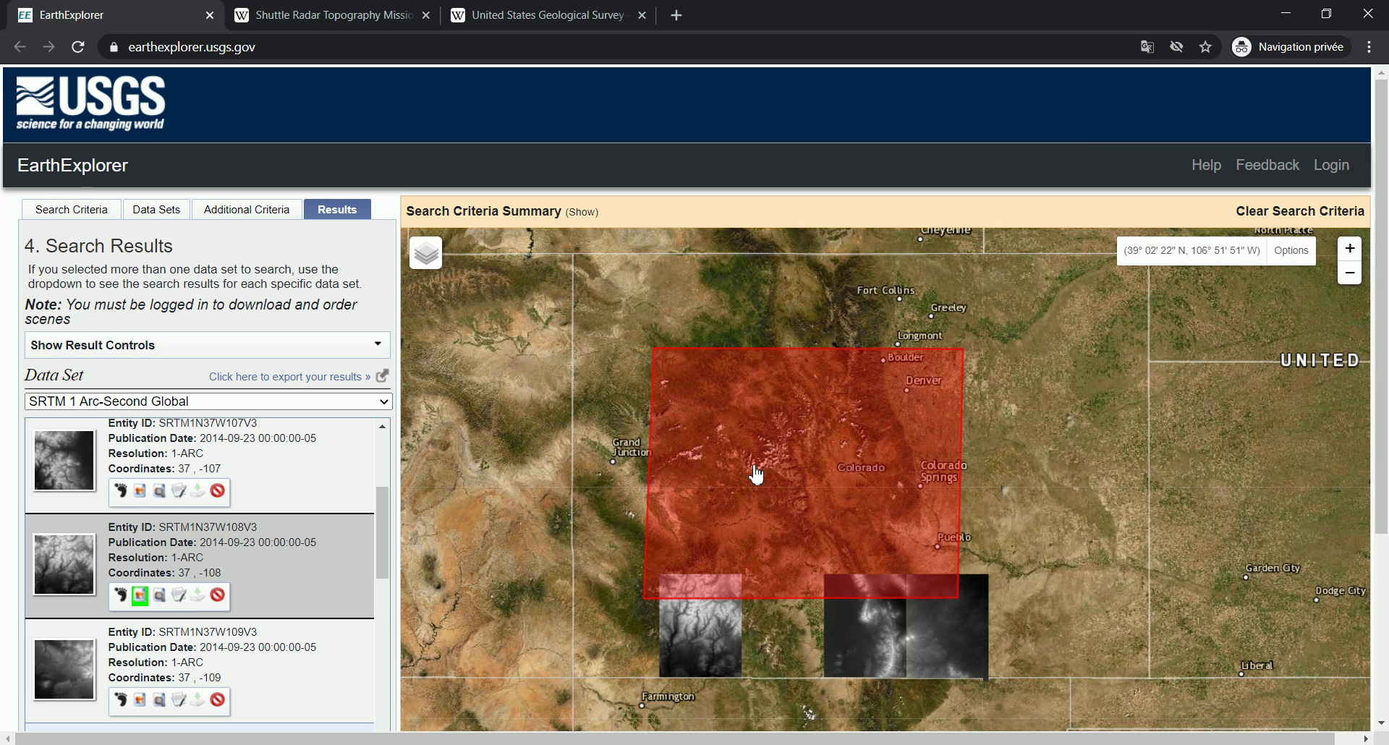
Step: Overlay the browse images of scenes SRTM1N37W109V3, SRTM1N38W105V3 and SRTM1N38W106V3 on the map
{"action": "scroll", "coordinate": [181, 608], "scroll_direction": "down", "scroll_amount": 2}
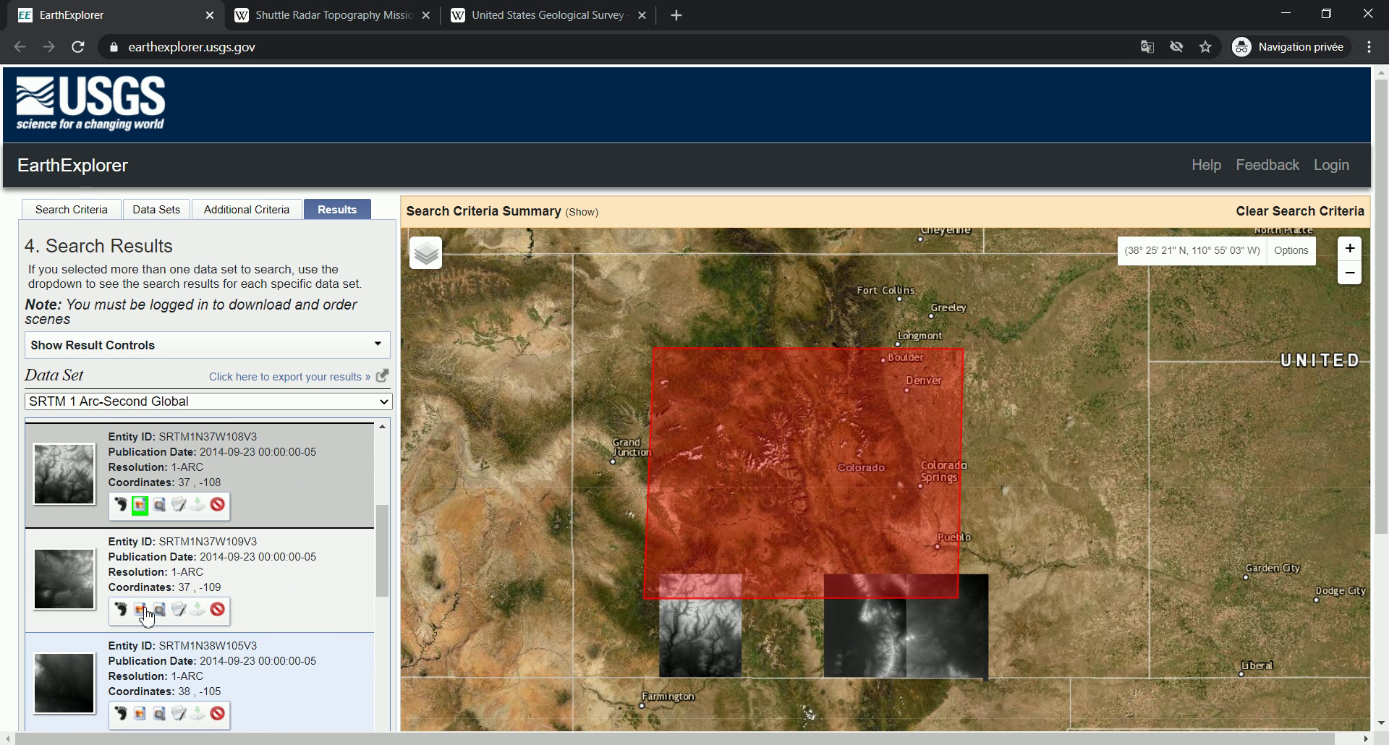
{"action": "left_click", "coordinate": [141, 611]}
{"action": "scroll", "coordinate": [156, 629], "scroll_direction": "down", "scroll_amount": 2}
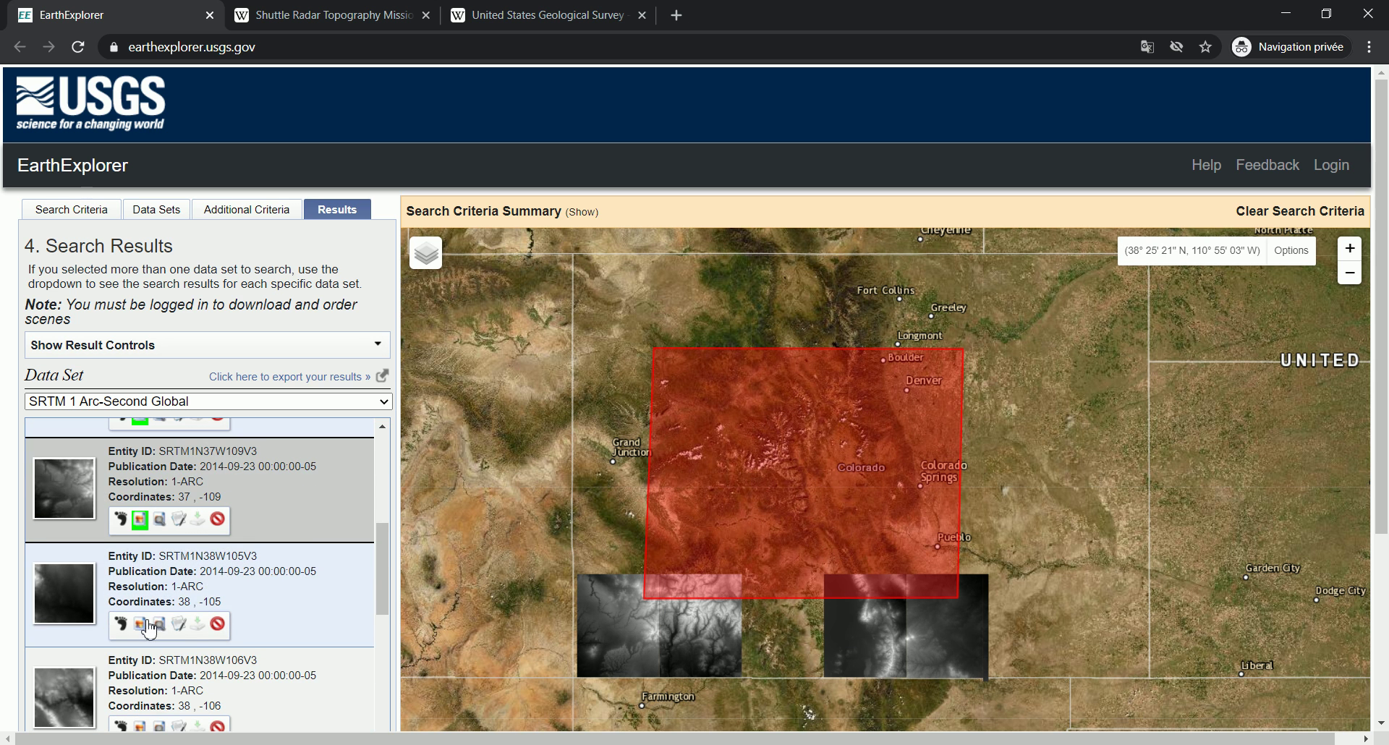
{"action": "left_click", "coordinate": [140, 624]}
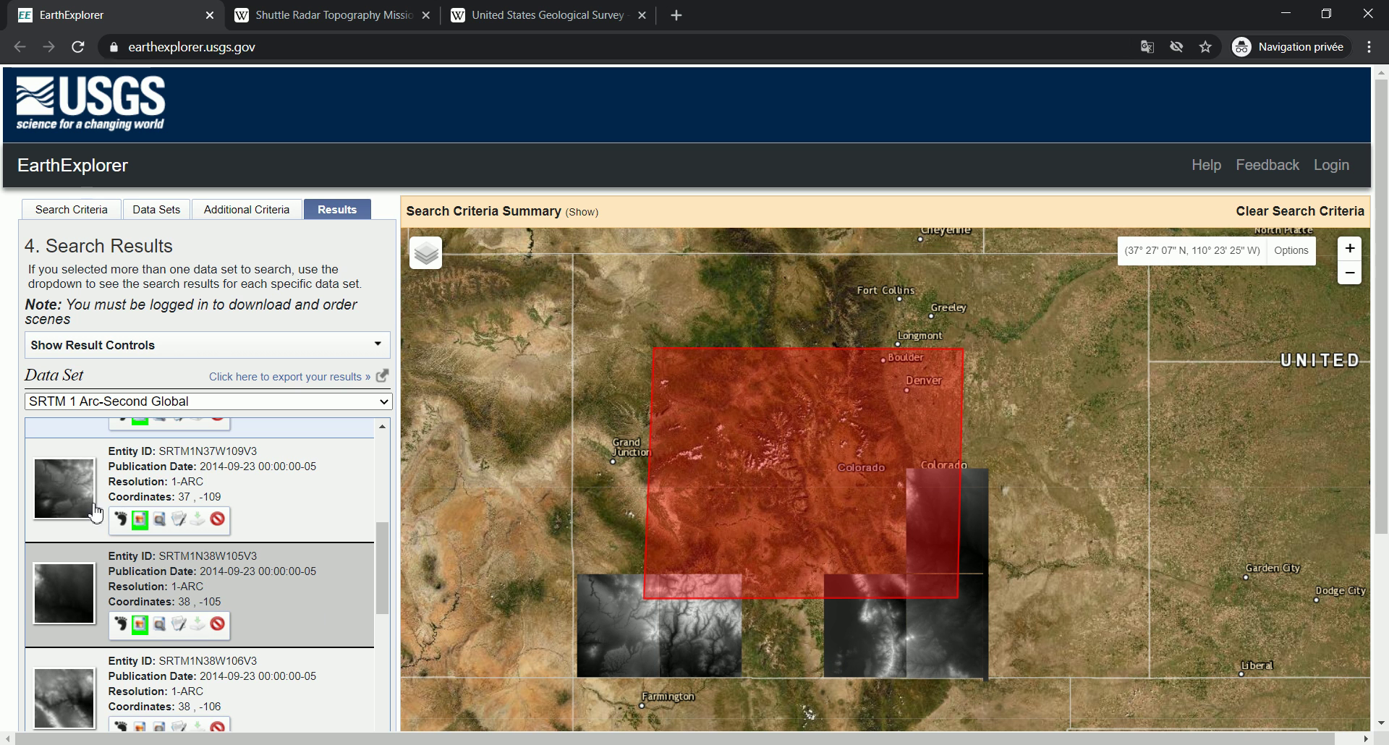
{"action": "scroll", "coordinate": [180, 589], "scroll_direction": "down", "scroll_amount": 2}
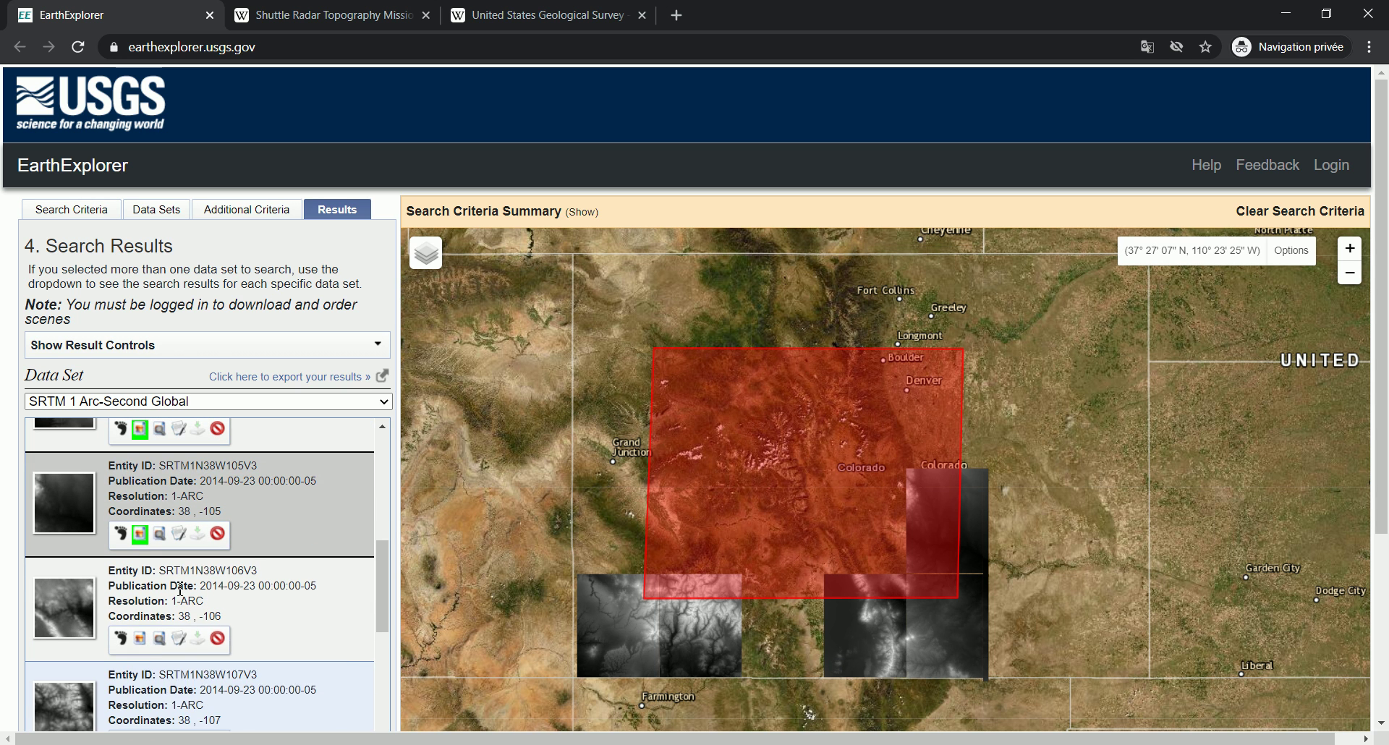
{"action": "left_click", "coordinate": [142, 639]}
{"action": "scroll", "coordinate": [220, 610], "scroll_direction": "down", "scroll_amount": 2}
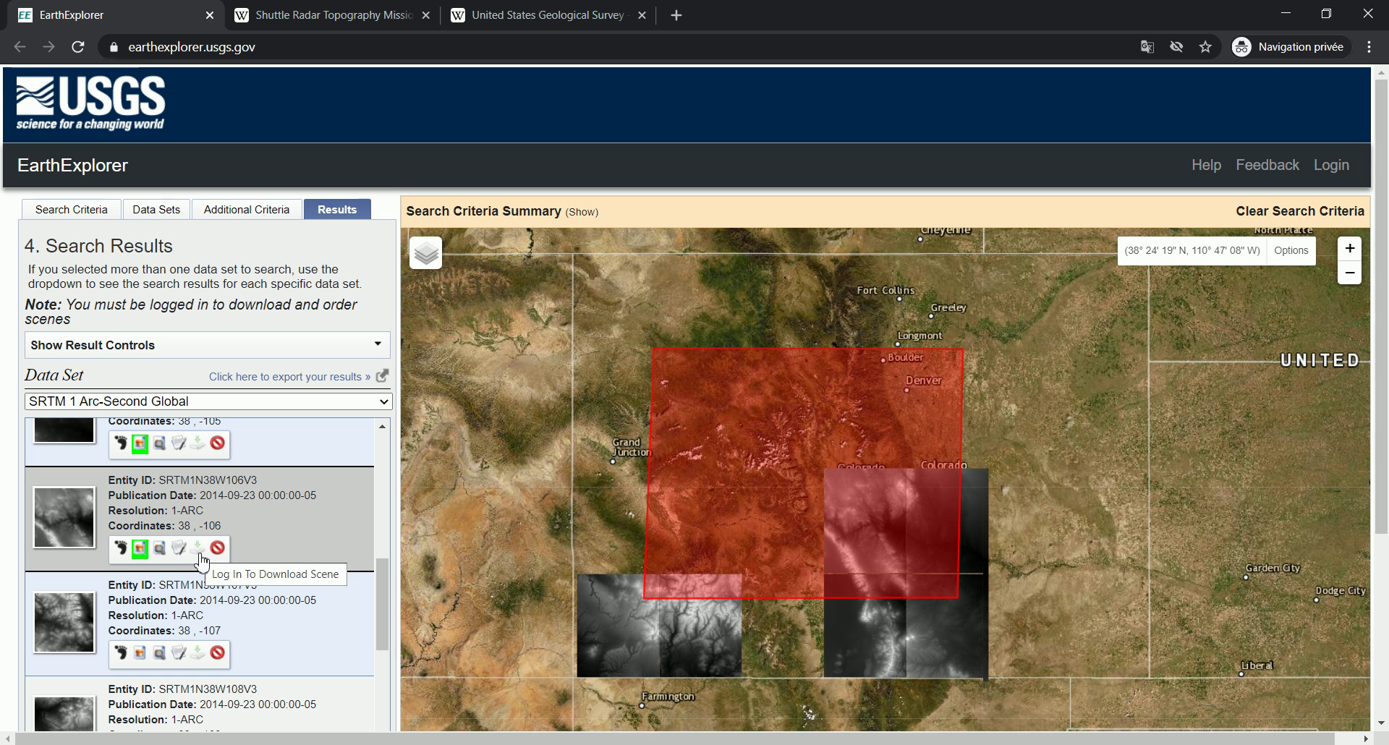
Step: Switch to QGIS and add the n38_w107_1arc_v3 TIF file from the "For youtube" folder to the empty project
{"action": "mouse_move", "coordinate": [557, 744]}
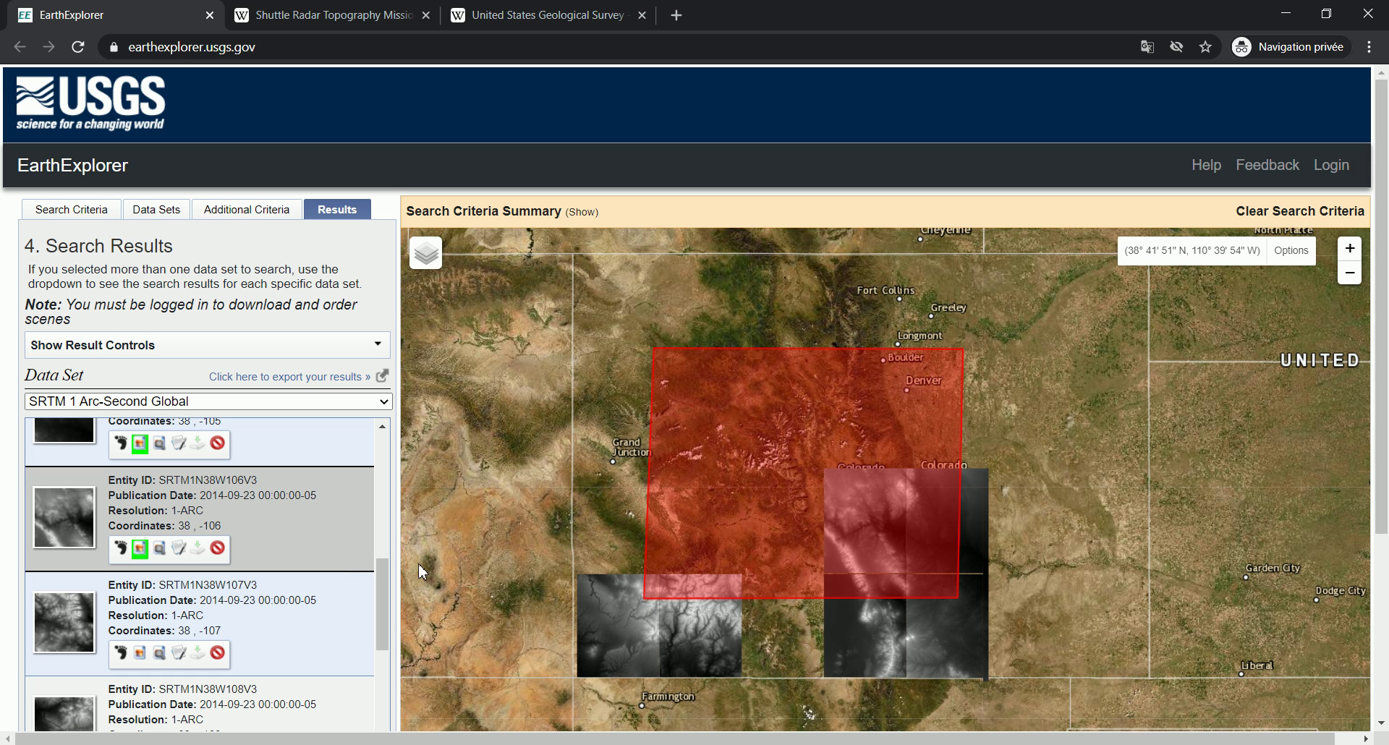
{"action": "left_click", "coordinate": [600, 744]}
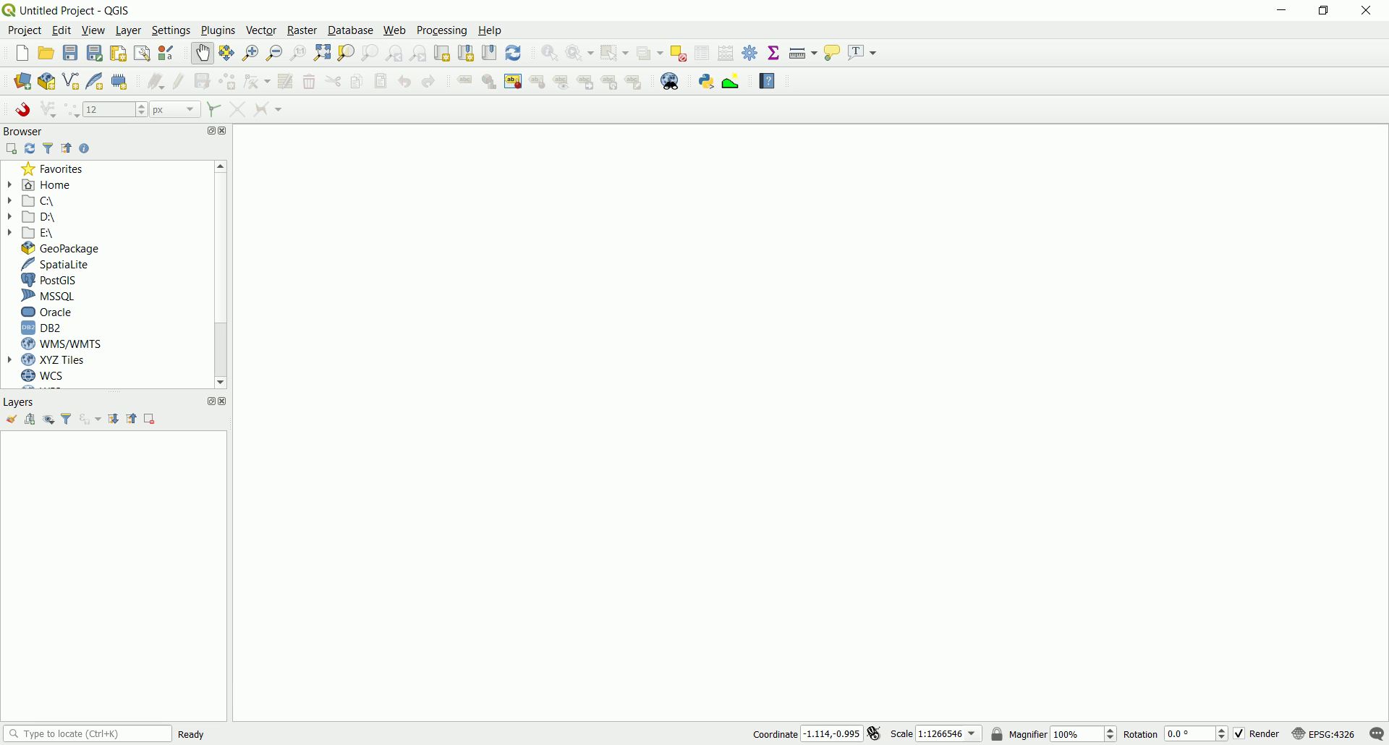
{"action": "left_click", "coordinate": [475, 742]}
{"action": "left_click", "coordinate": [163, 122]}
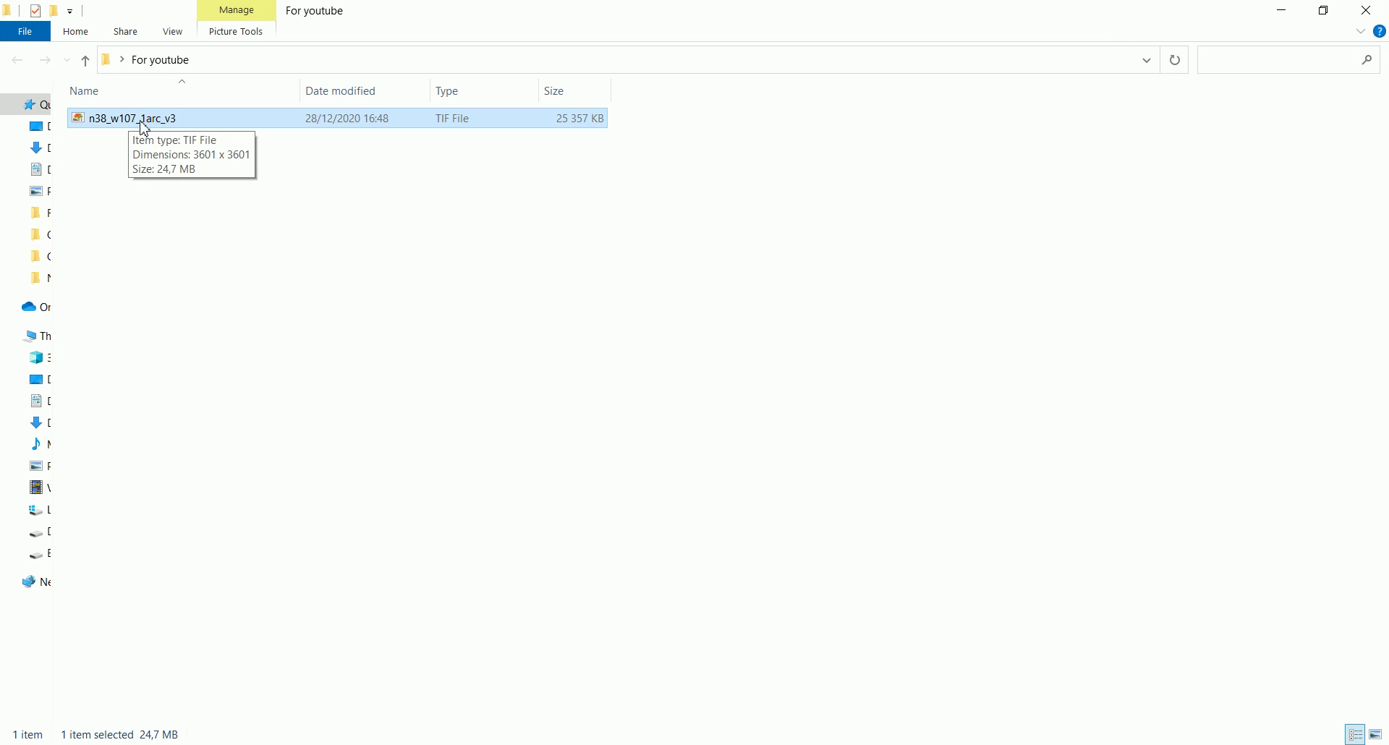
{"action": "left_click_drag", "start_coordinate": [127, 123], "coordinate": [481, 445]}
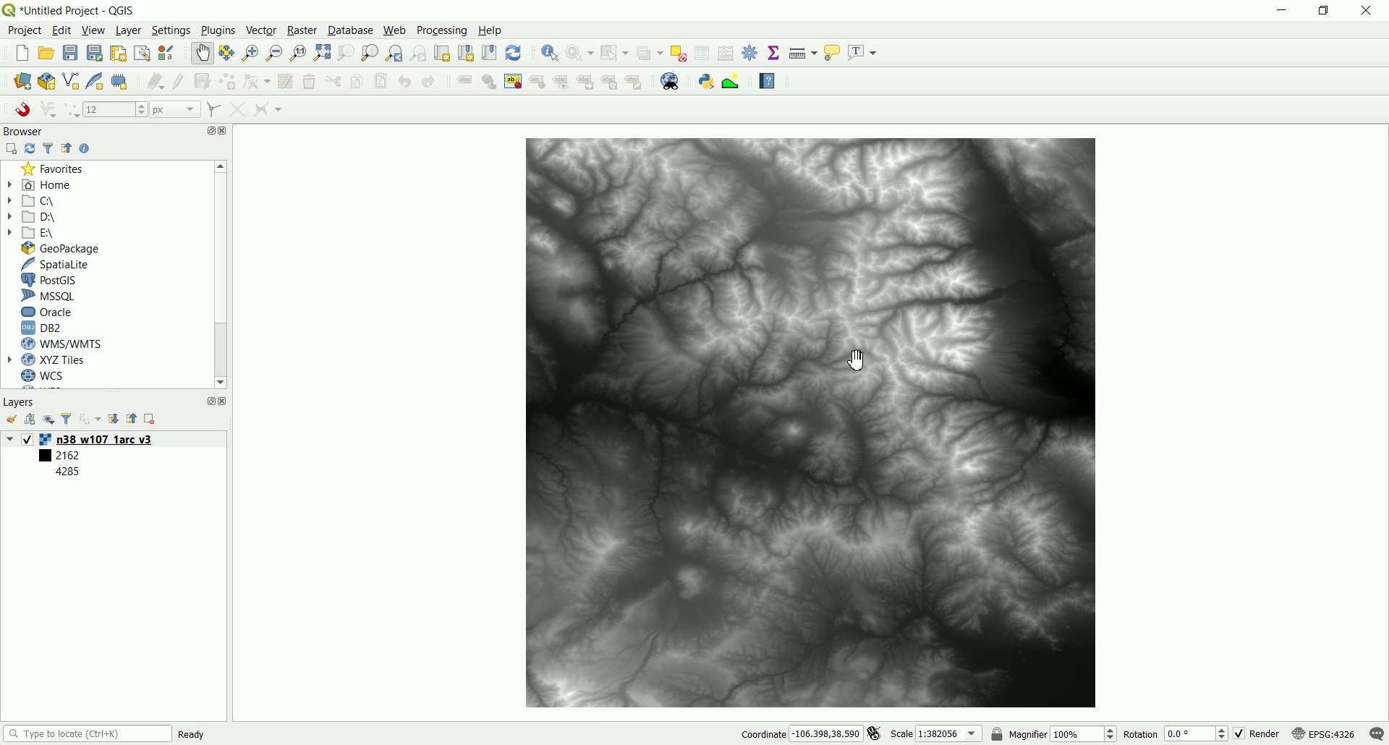
Step: Inspect the n38_w107_1arc_v3 raster and its layer information, including the coordinate reference system, and close the layer properties
{"action": "scroll", "coordinate": [714, 378], "scroll_direction": "down", "scroll_amount": 1}
{"action": "scroll", "coordinate": [741, 383], "scroll_direction": "up", "scroll_amount": 1}
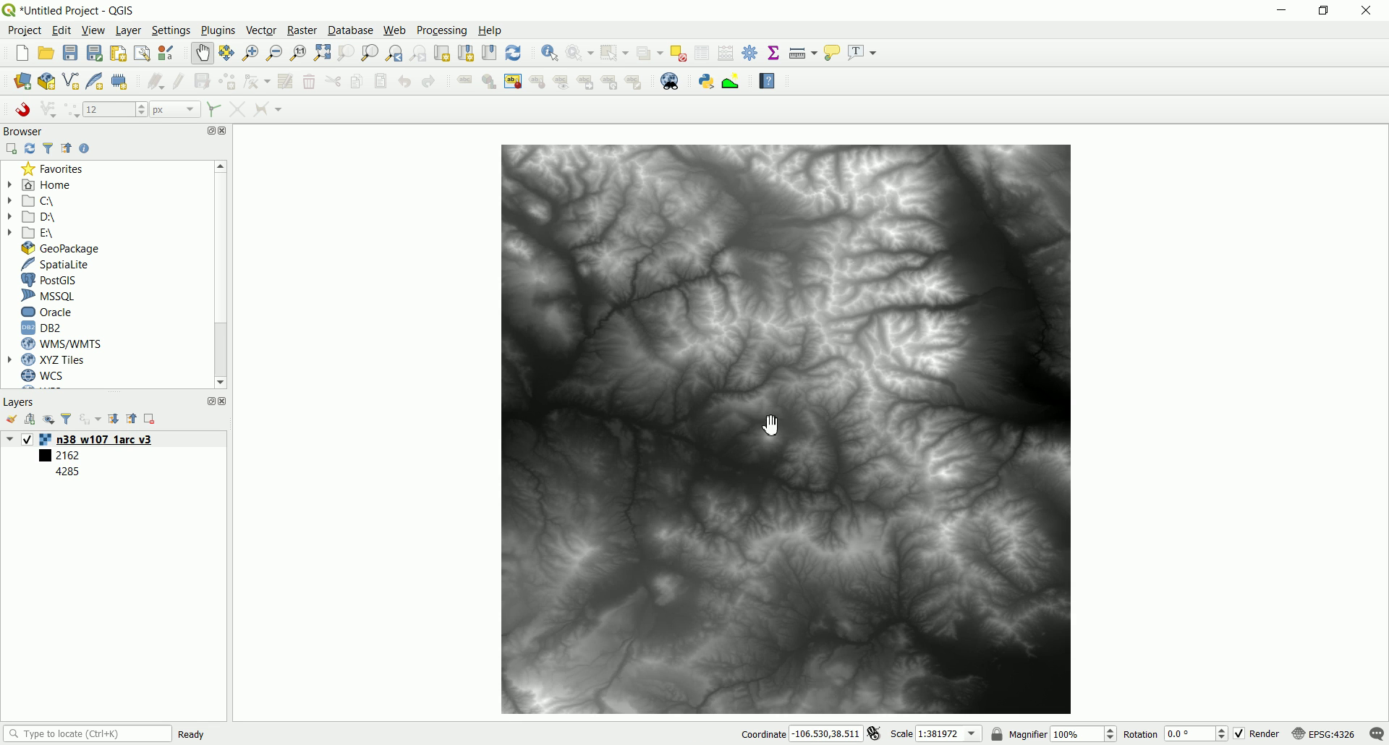
{"action": "scroll", "coordinate": [767, 431], "scroll_direction": "down", "scroll_amount": 1}
{"action": "left_click_drag", "start_coordinate": [766, 431], "coordinate": [739, 421]}
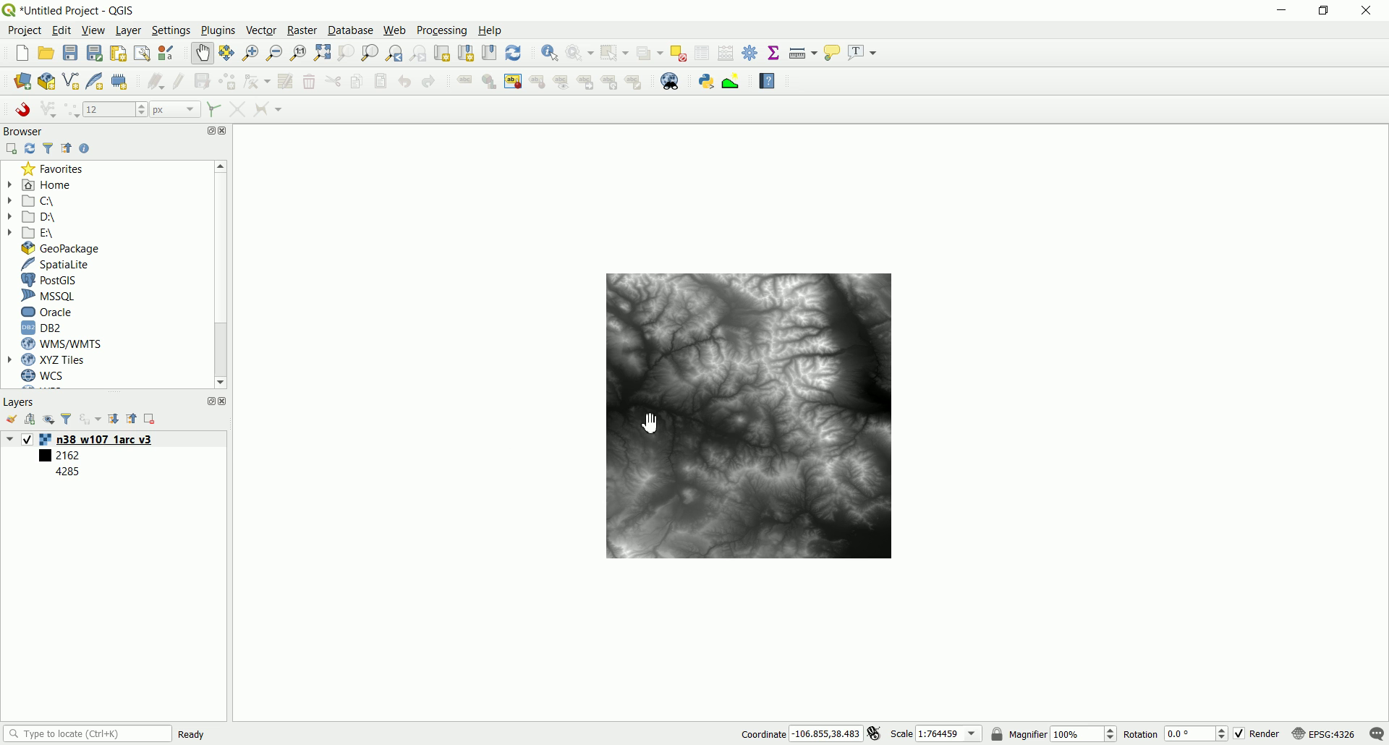
{"action": "right_click", "coordinate": [107, 440]}
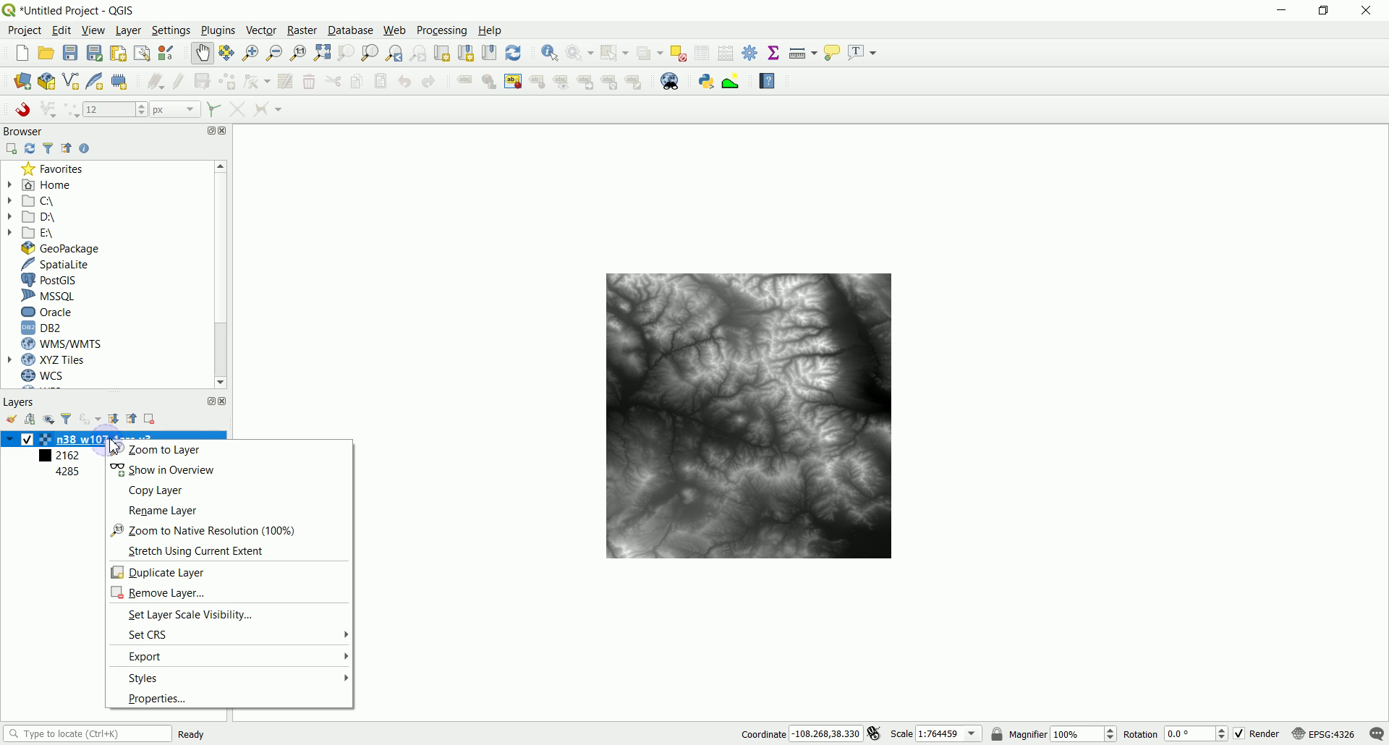
{"action": "left_click", "coordinate": [172, 702]}
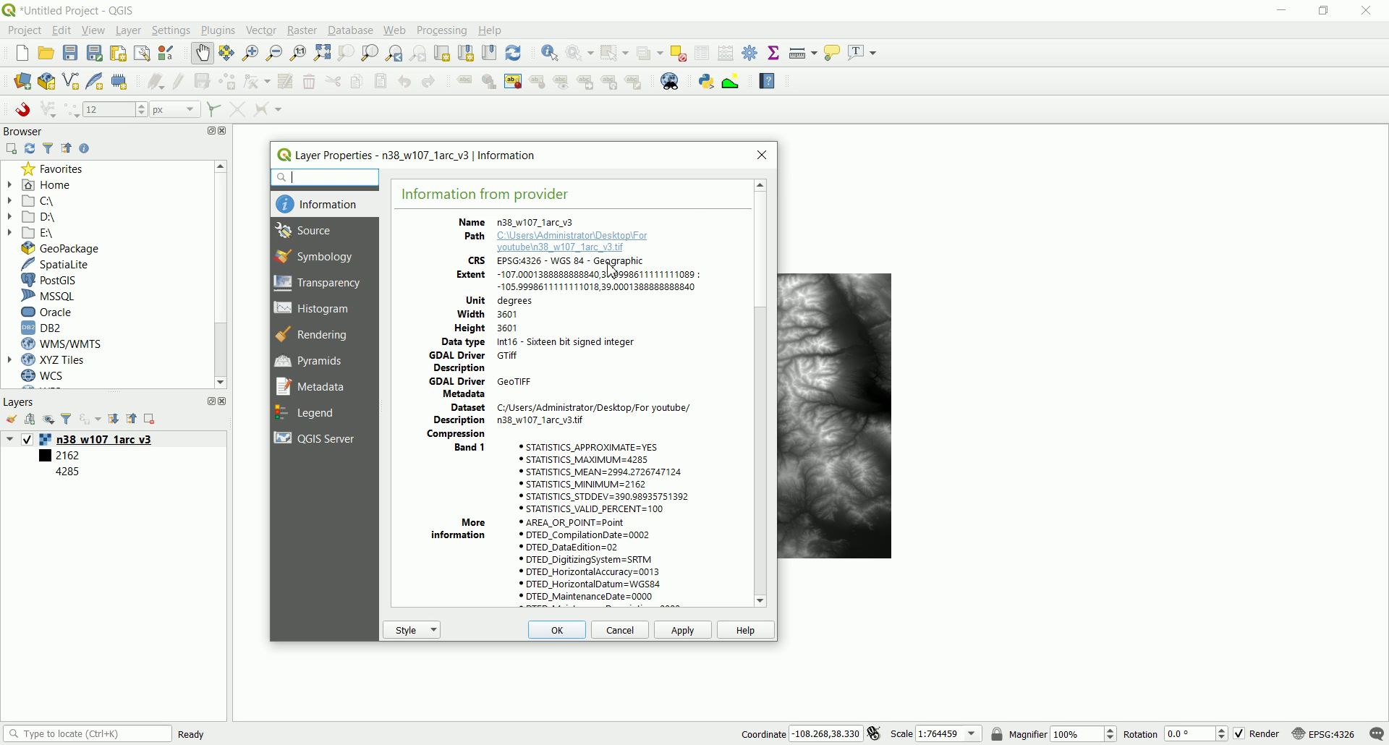
{"action": "left_click", "coordinate": [762, 156]}
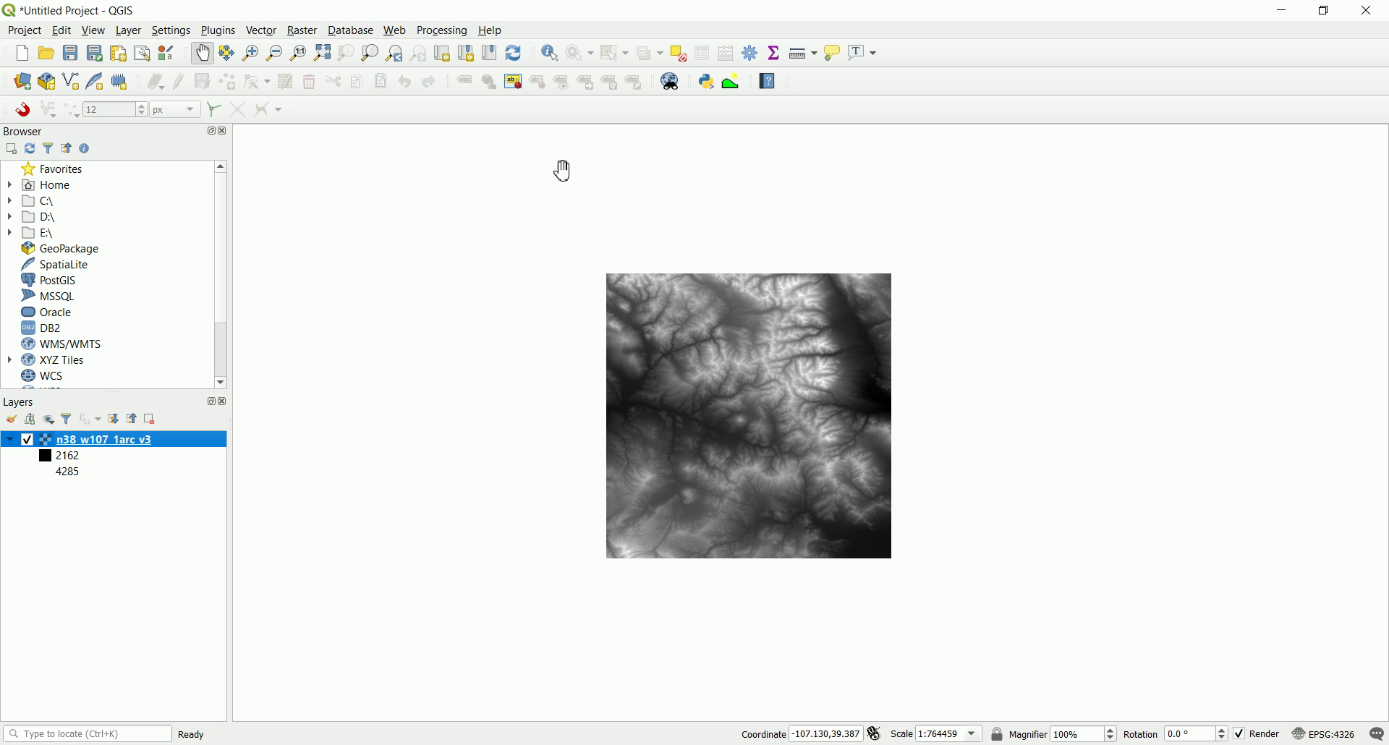
Step: Extract contour lines from the n38_w107_1arc_v3 raster with an interval of 30 and the attribute name ELEV, saved to a temporary file
{"action": "left_click_drag", "start_coordinate": [761, 425], "coordinate": [738, 409]}
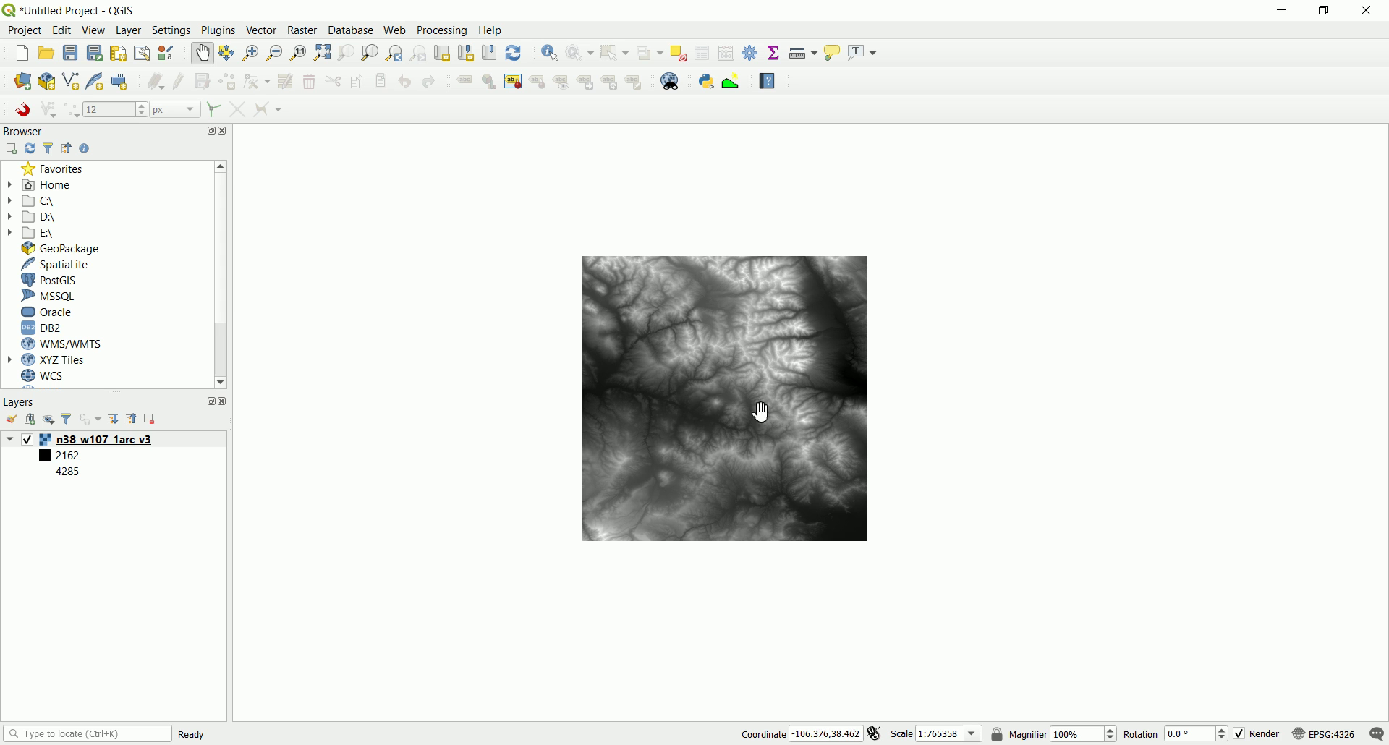
{"action": "left_click", "coordinate": [316, 36]}
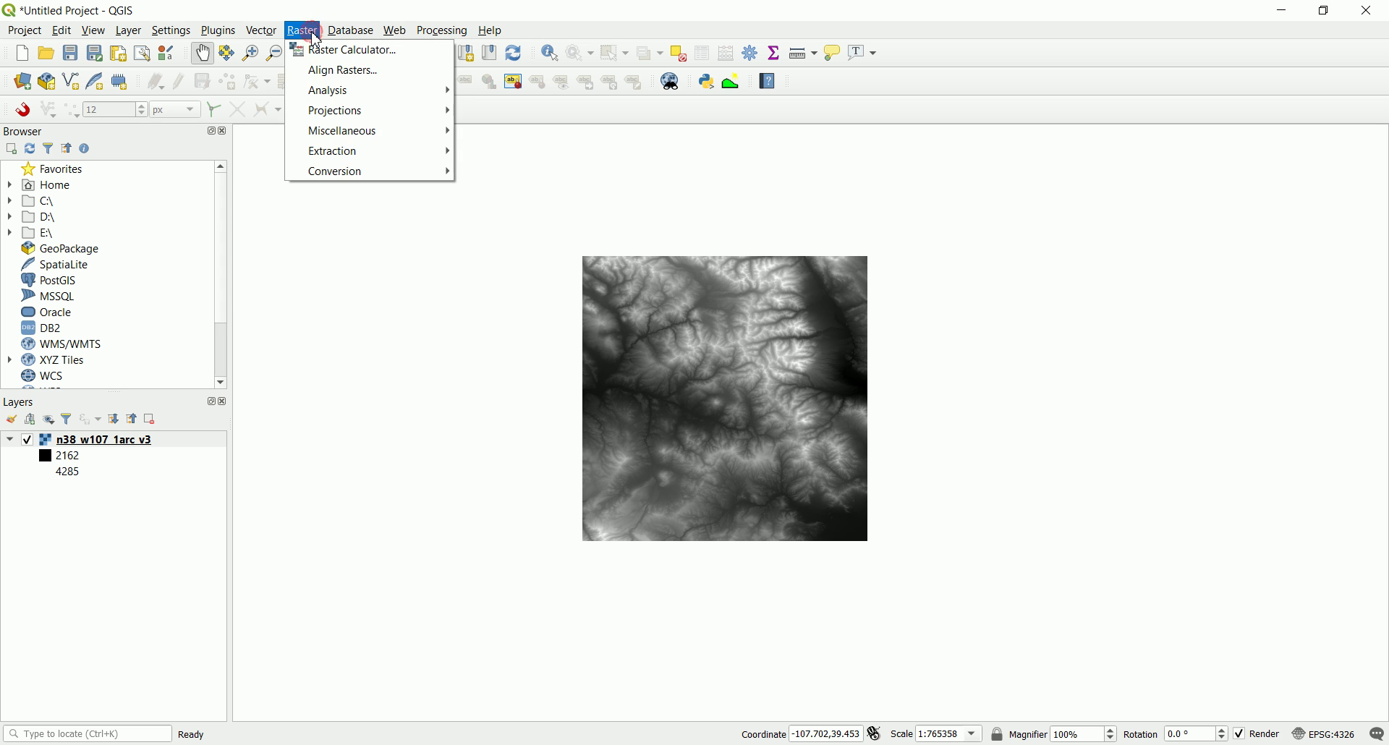
{"action": "mouse_move", "coordinate": [327, 155]}
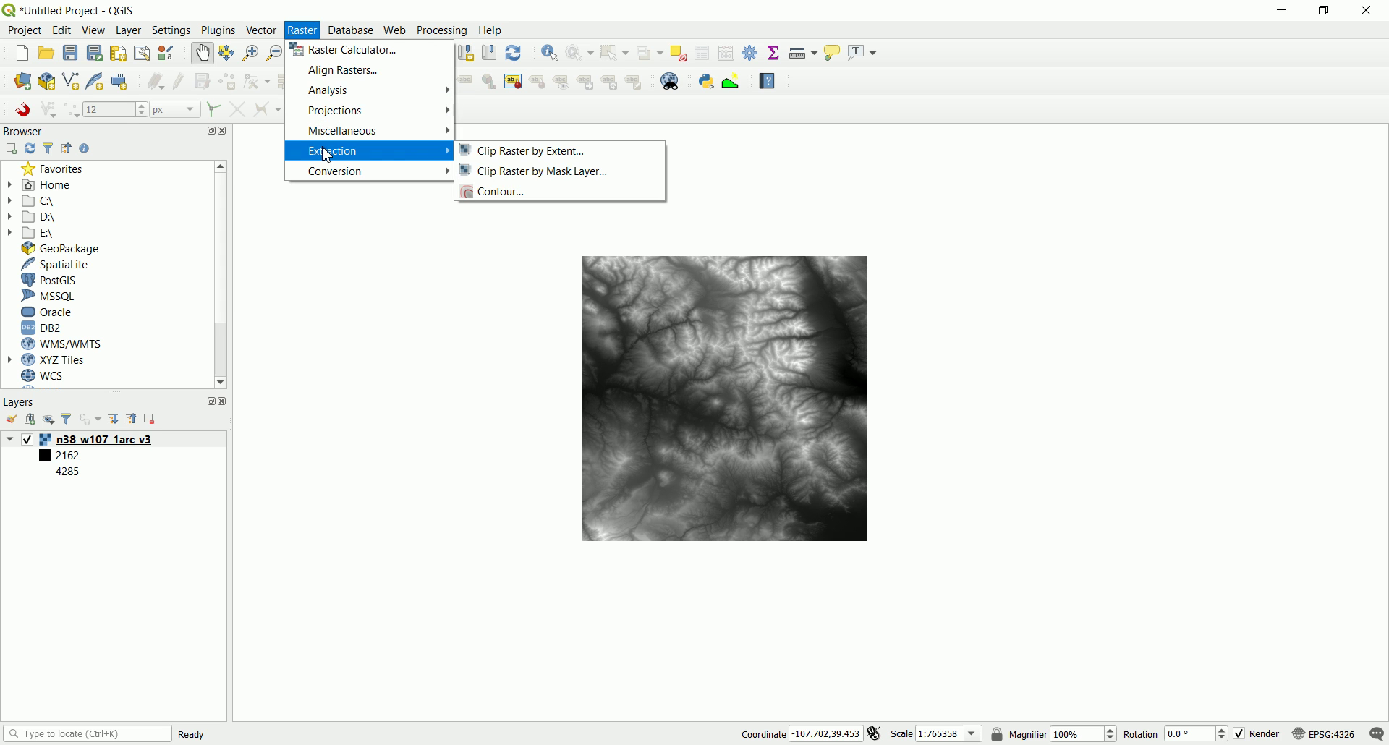
{"action": "left_click", "coordinate": [500, 194]}
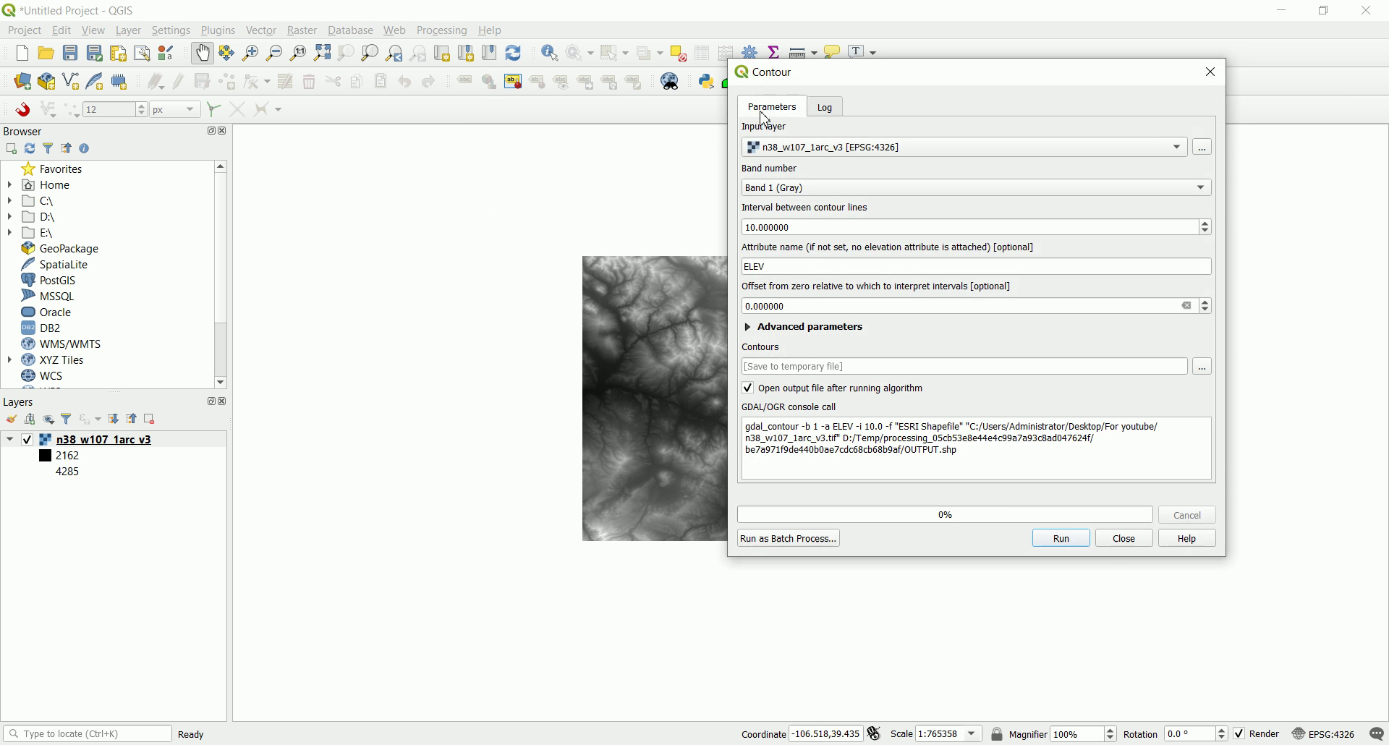
{"action": "left_click_drag", "start_coordinate": [820, 83], "coordinate": [903, 227]}
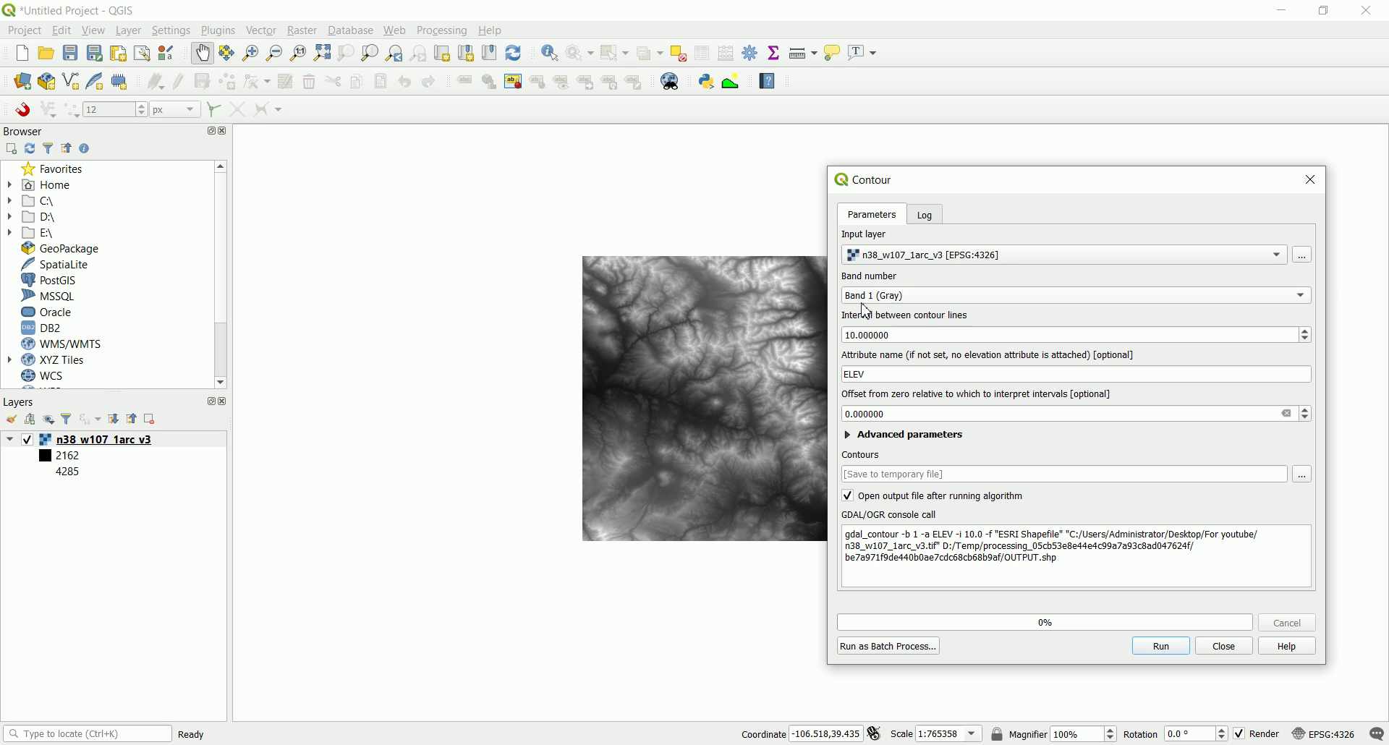
{"action": "left_click_drag", "start_coordinate": [899, 165], "coordinate": [758, 210]}
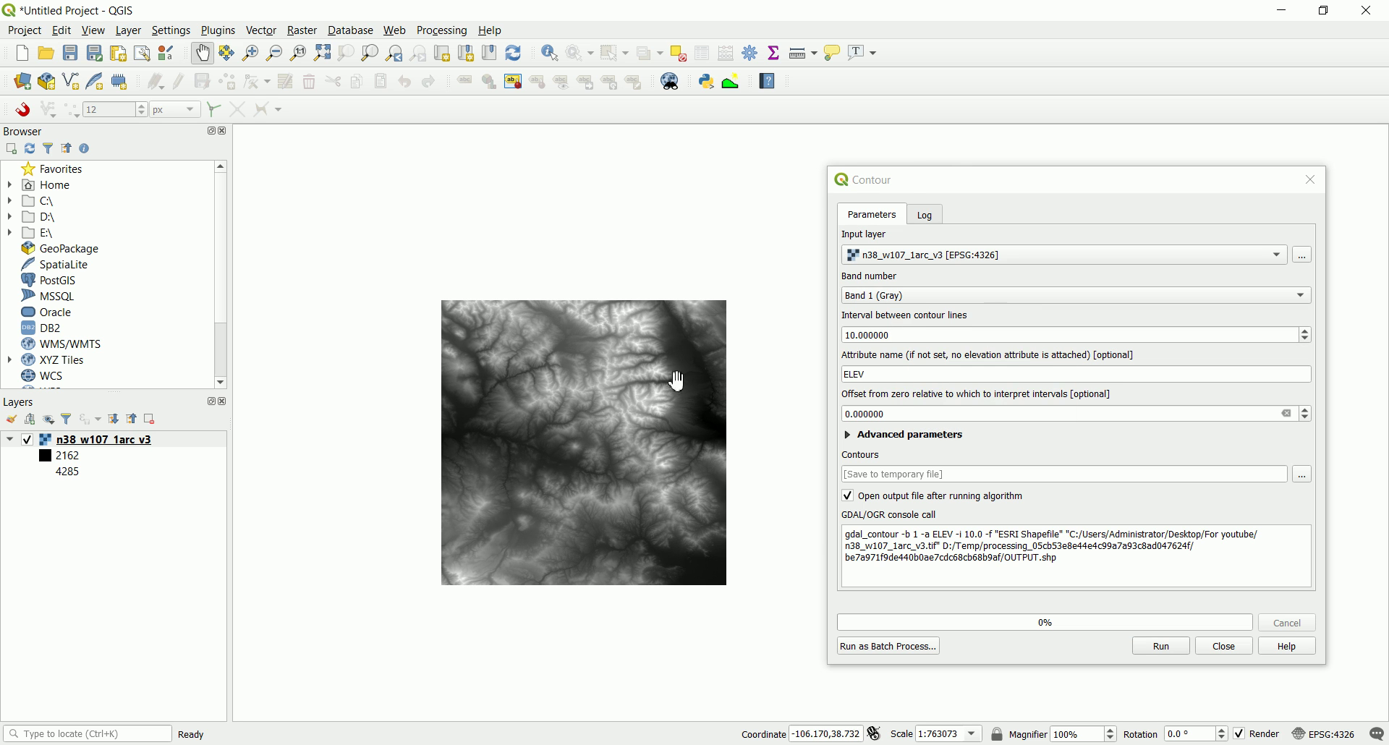
{"action": "left_click_drag", "start_coordinate": [910, 336], "coordinate": [839, 341]}
{"action": "type", "text": "30"}
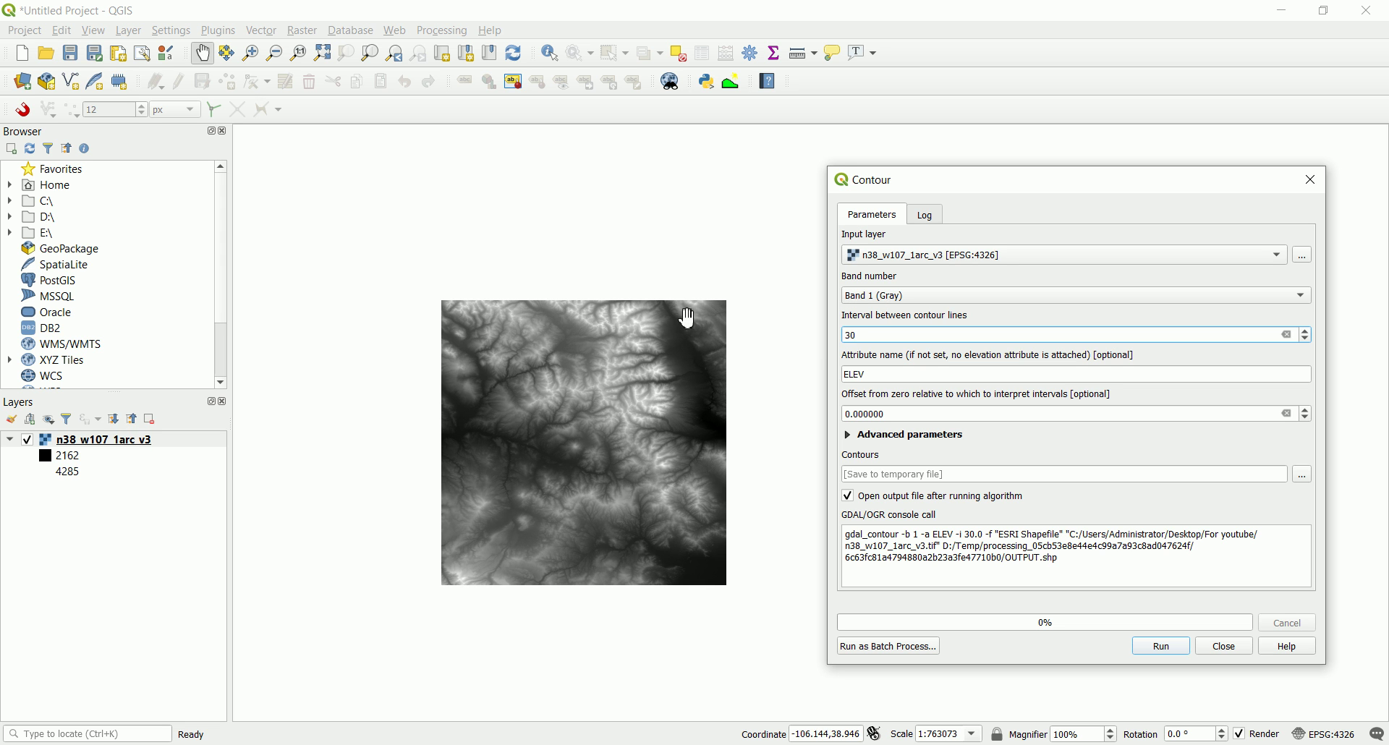
{"action": "left_click", "coordinate": [868, 336]}
{"action": "left_click", "coordinate": [868, 374]}
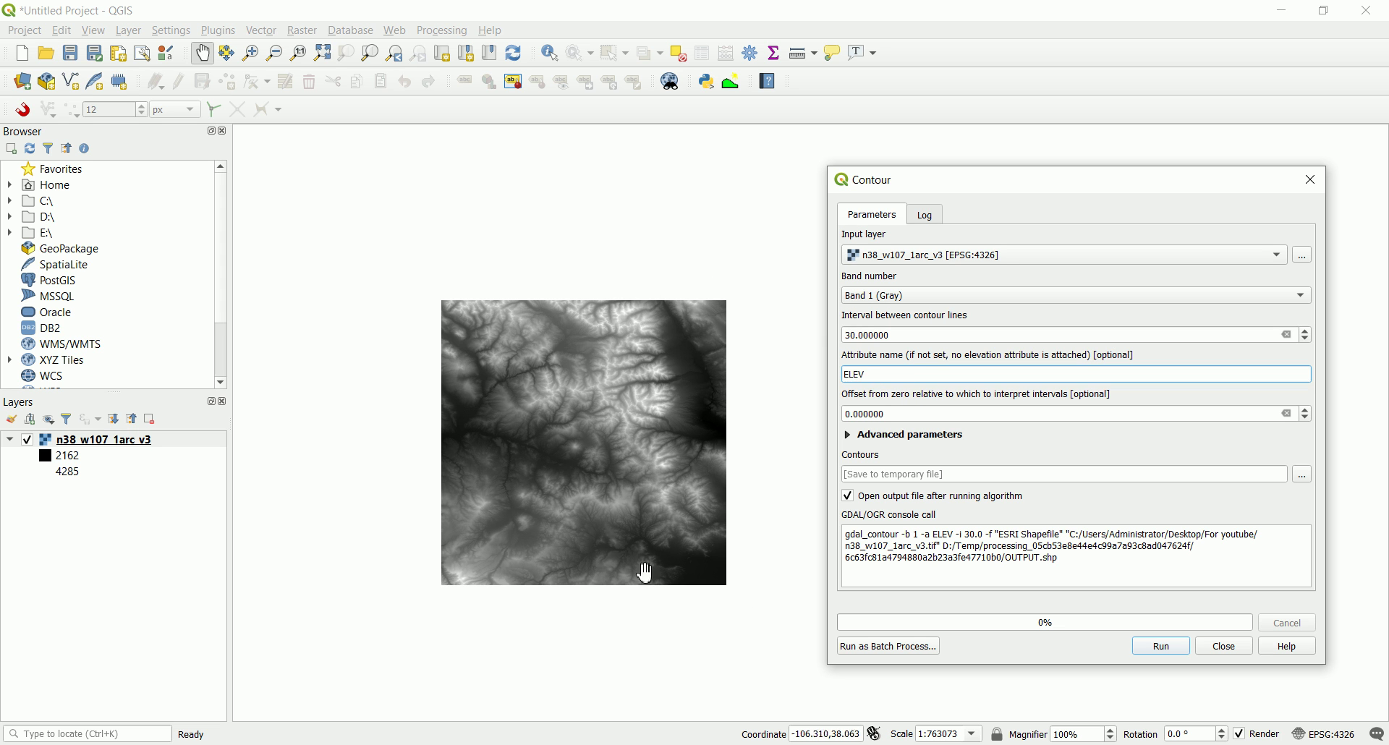
{"action": "left_click", "coordinate": [1161, 647]}
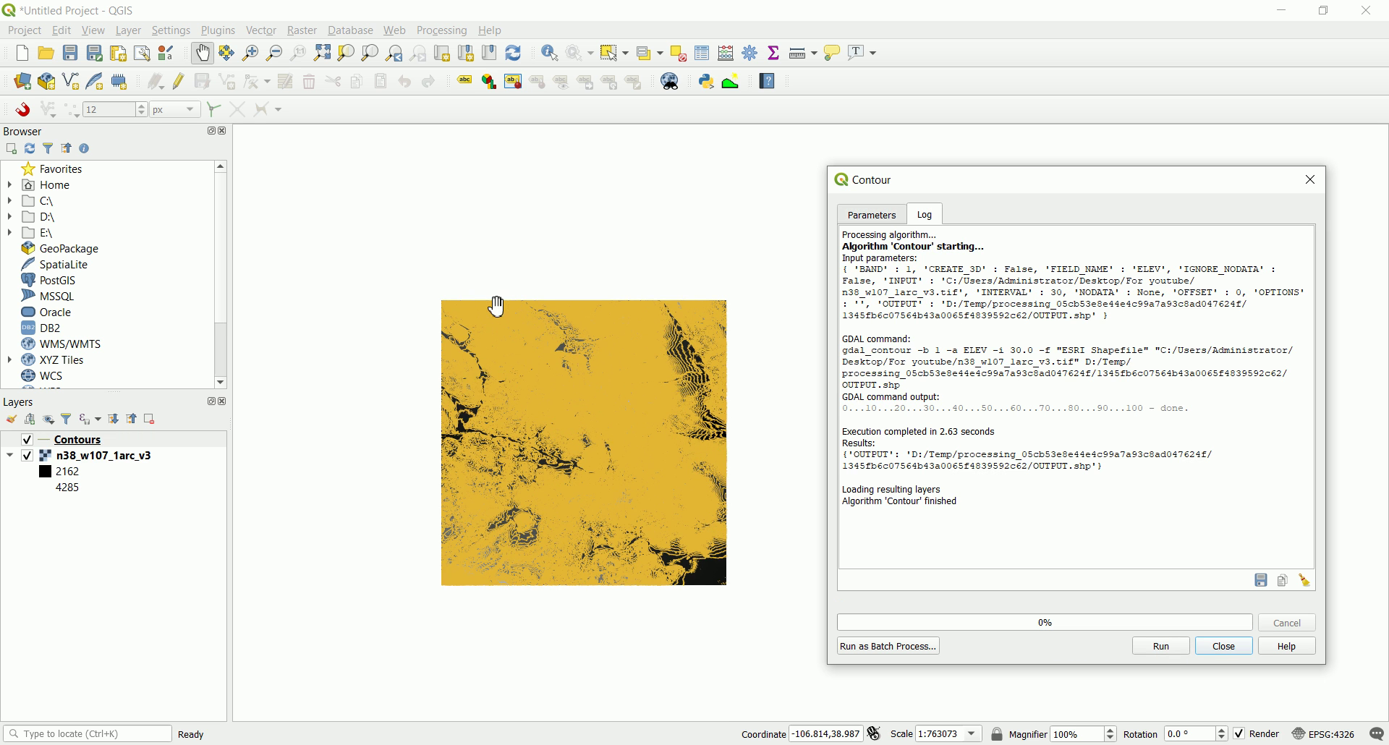
Step: Close the Contour tool and examine the generated contour lines up close over the n38_w107_1arc_v3 raster
{"action": "left_click", "coordinate": [1223, 645]}
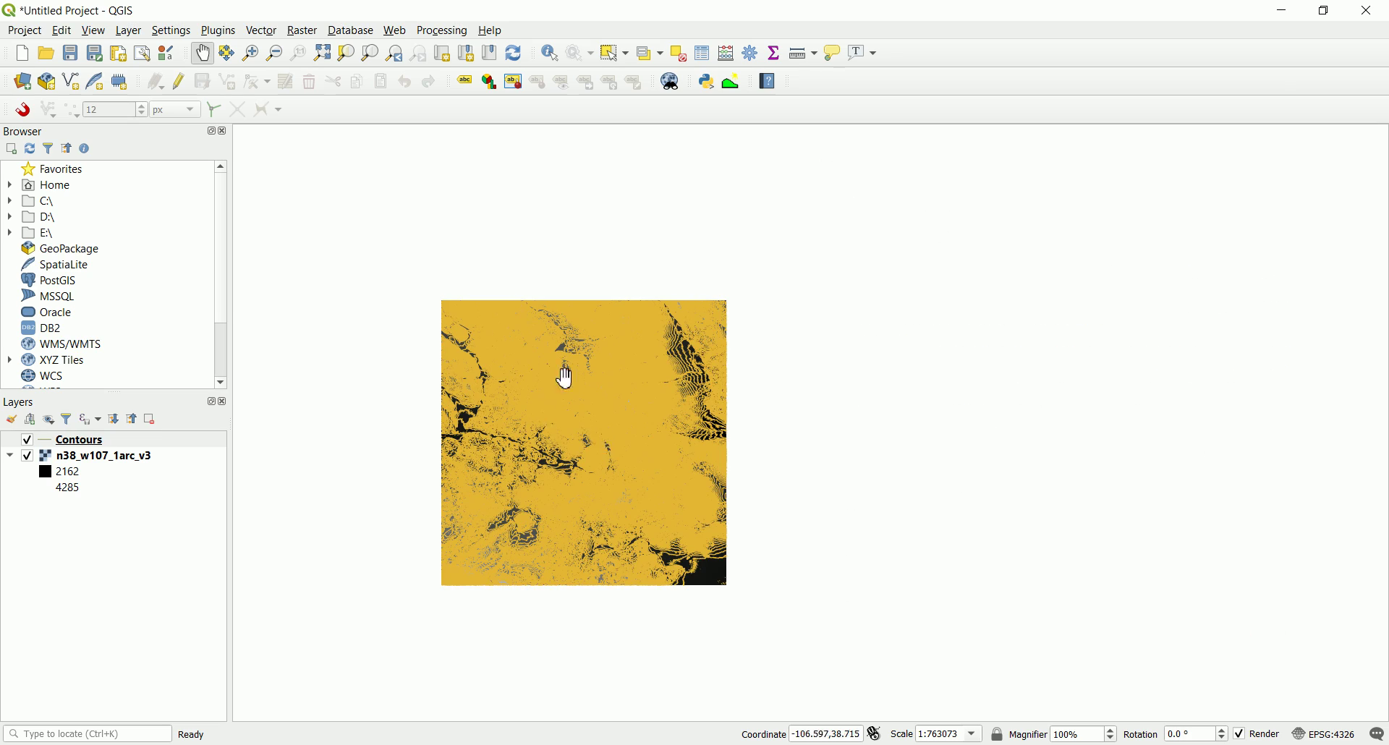
{"action": "scroll", "coordinate": [644, 350], "scroll_direction": "up", "scroll_amount": 6}
{"action": "left_click_drag", "start_coordinate": [645, 297], "coordinate": [679, 320]}
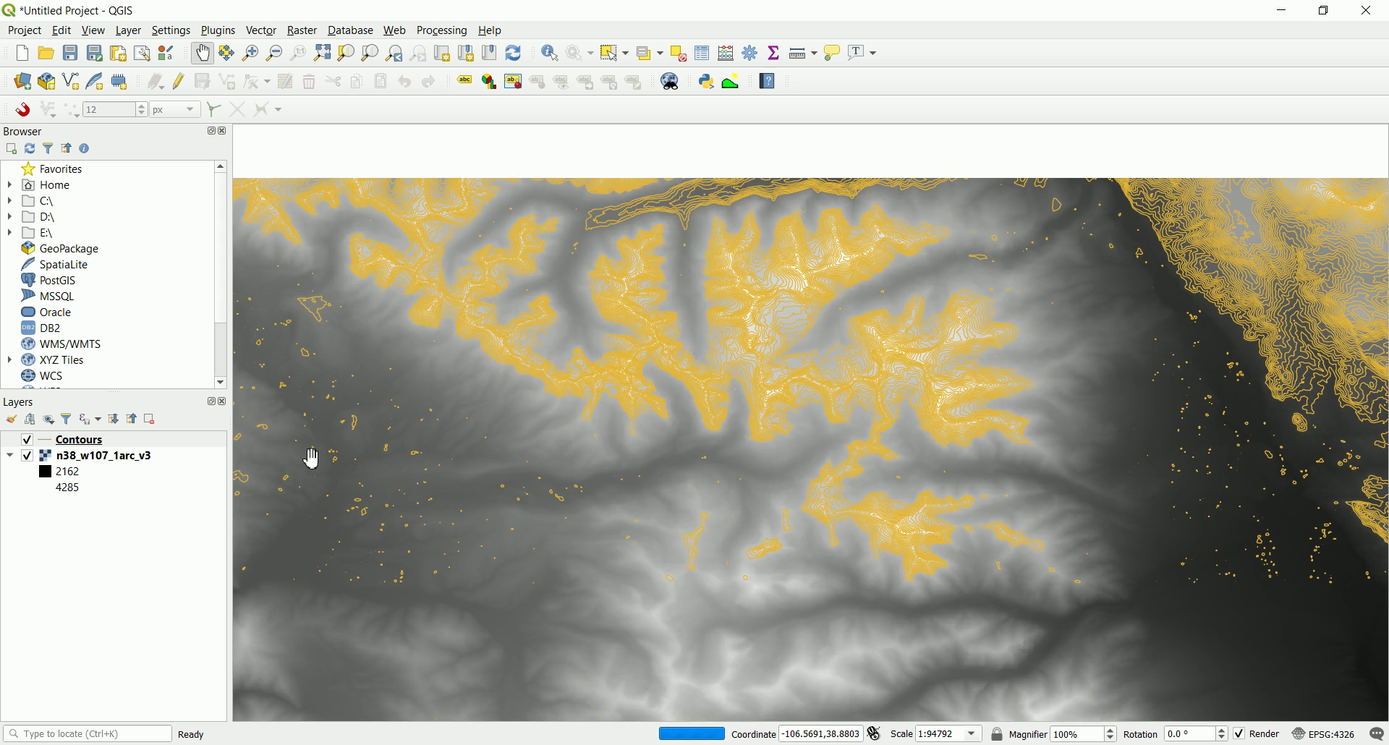
Step: Review the file formats available for exporting the Contours layer's features, and leave the export without saving a file
{"action": "left_click", "coordinate": [97, 443]}
{"action": "right_click", "coordinate": [96, 449]}
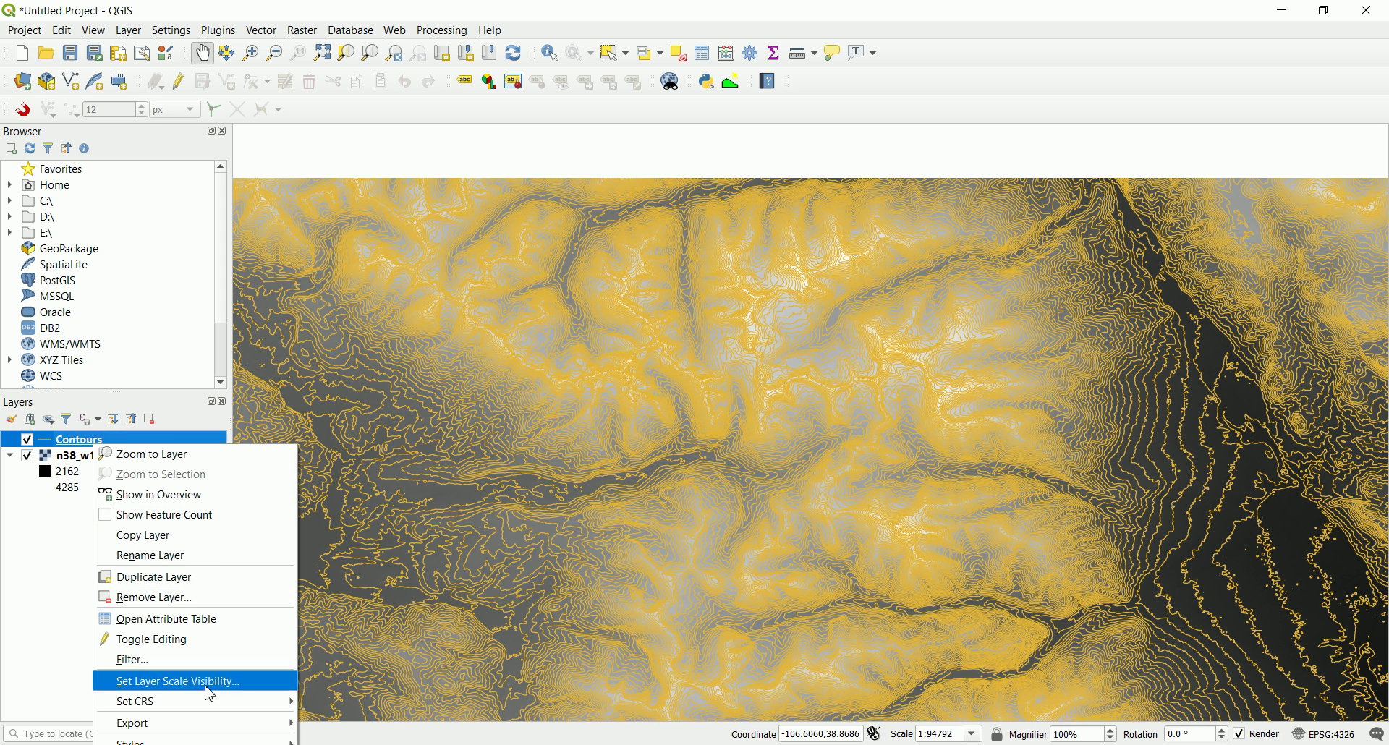
{"action": "mouse_move", "coordinate": [224, 723]}
{"action": "left_click", "coordinate": [347, 715]}
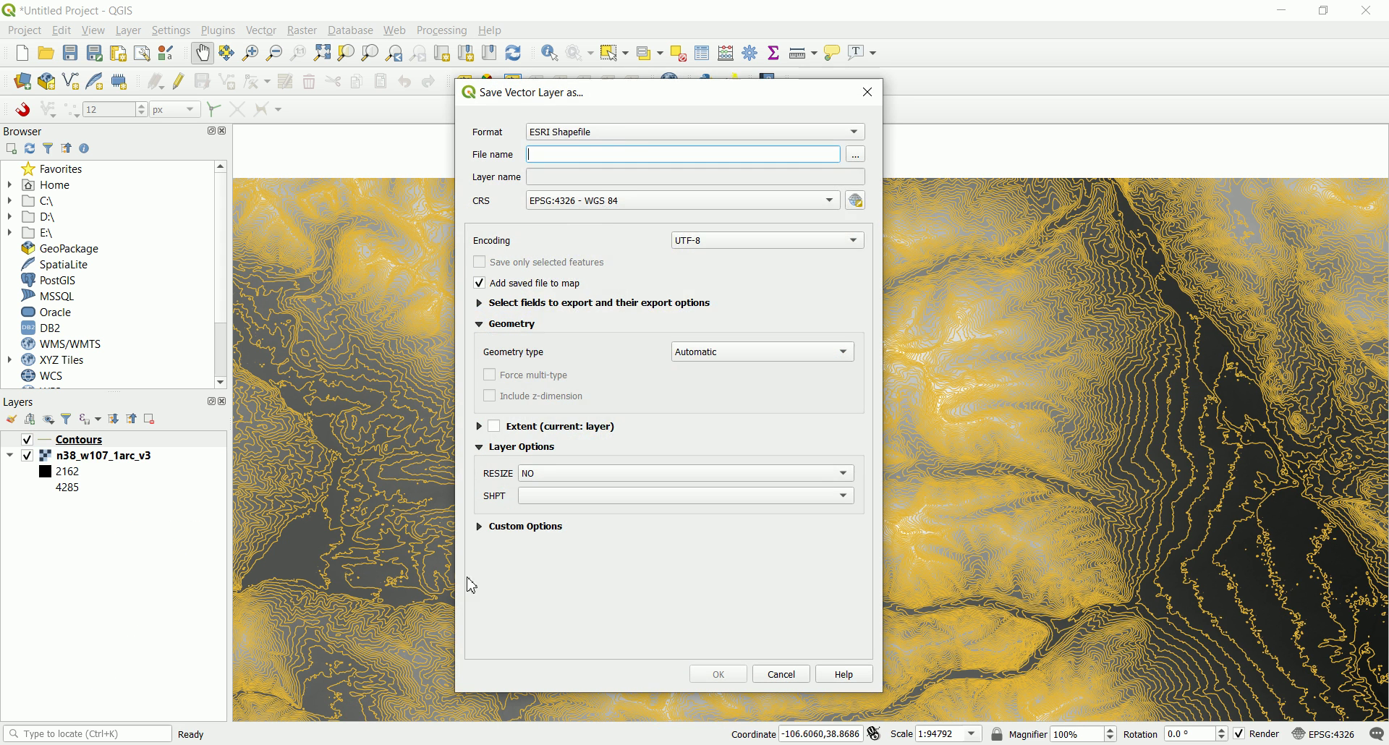
{"action": "left_click", "coordinate": [630, 133]}
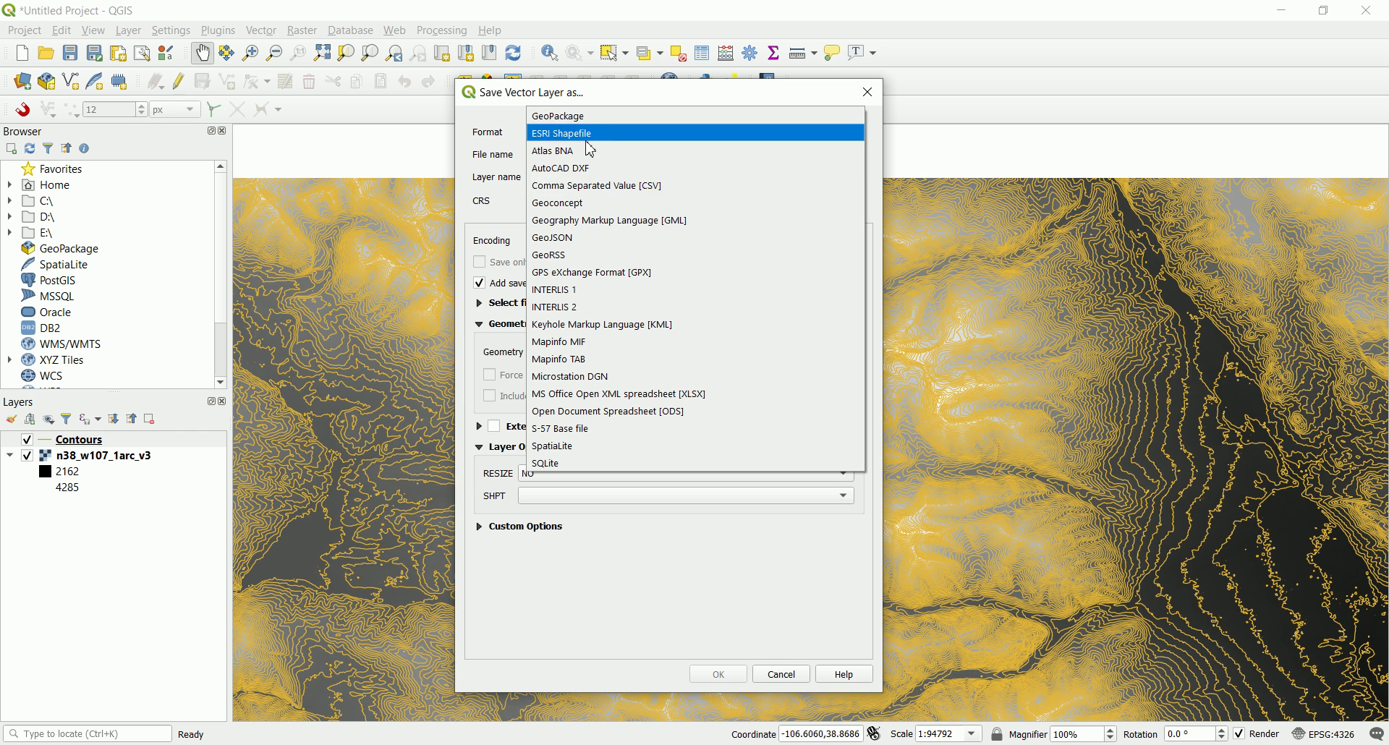
{"action": "left_click", "coordinate": [617, 95]}
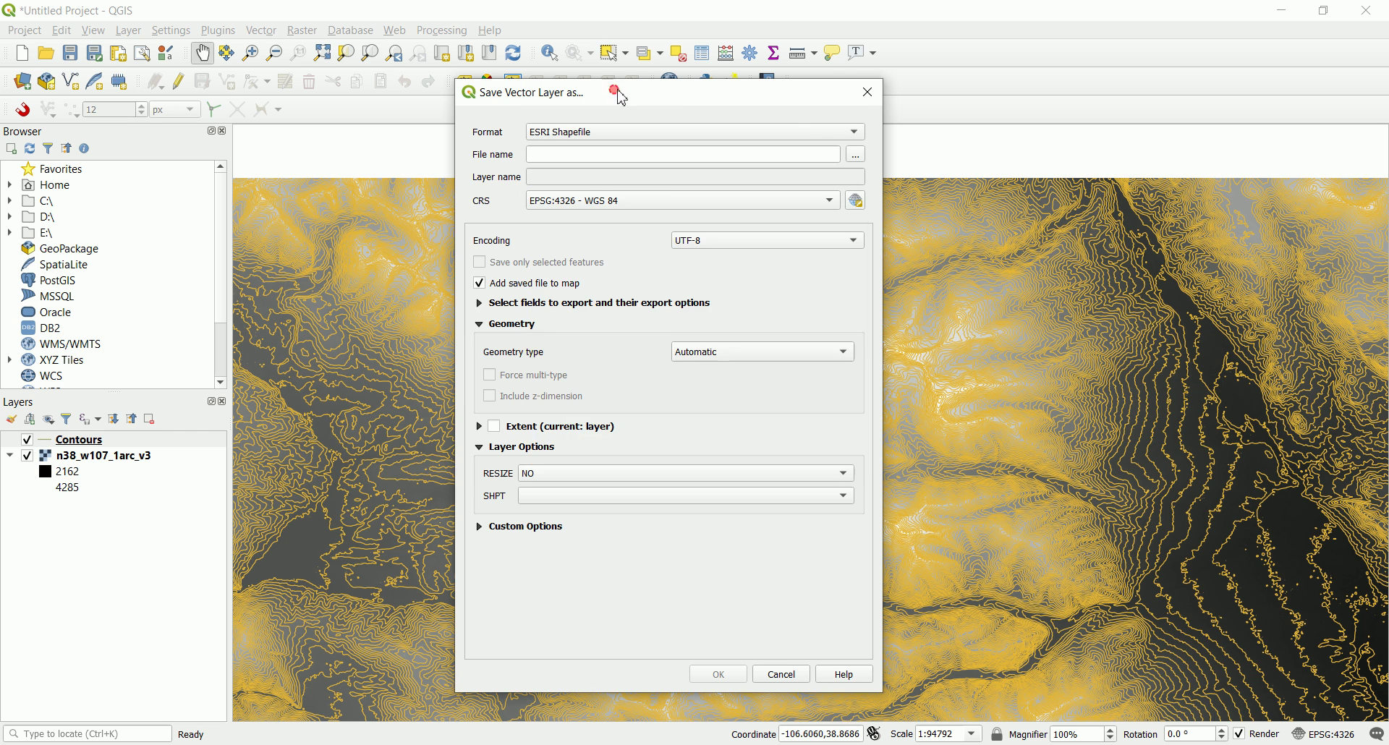
{"action": "left_click", "coordinate": [865, 94]}
{"action": "scroll", "coordinate": [690, 318], "scroll_direction": "down", "scroll_amount": 2}
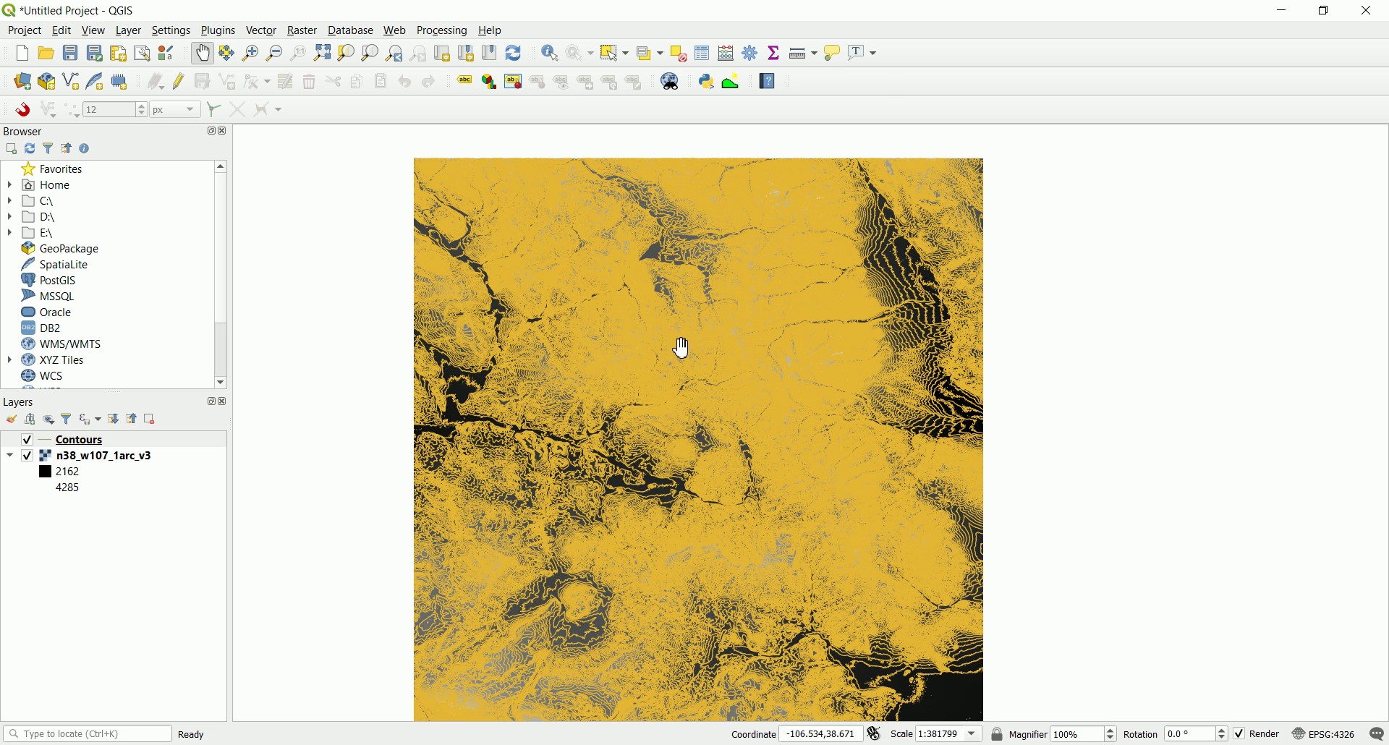
{"action": "left_click_drag", "start_coordinate": [676, 378], "coordinate": [677, 366]}
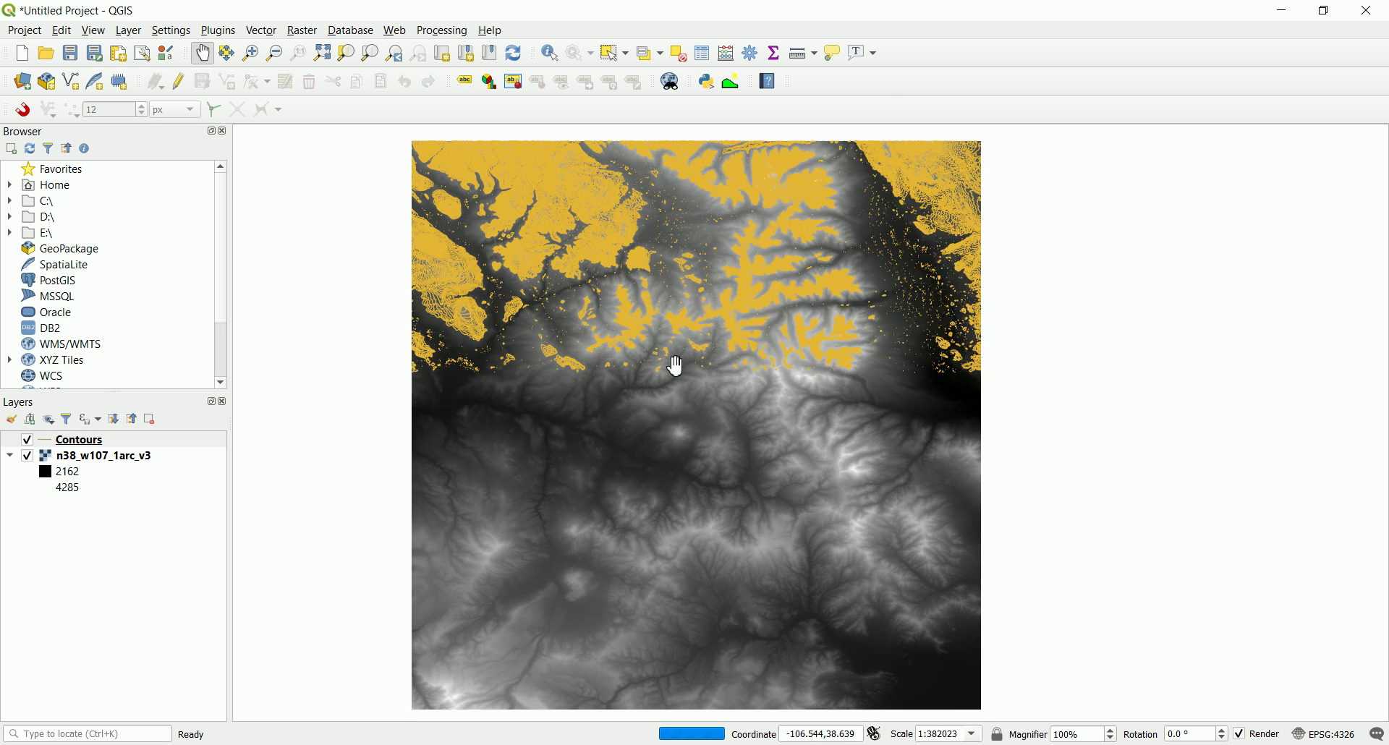